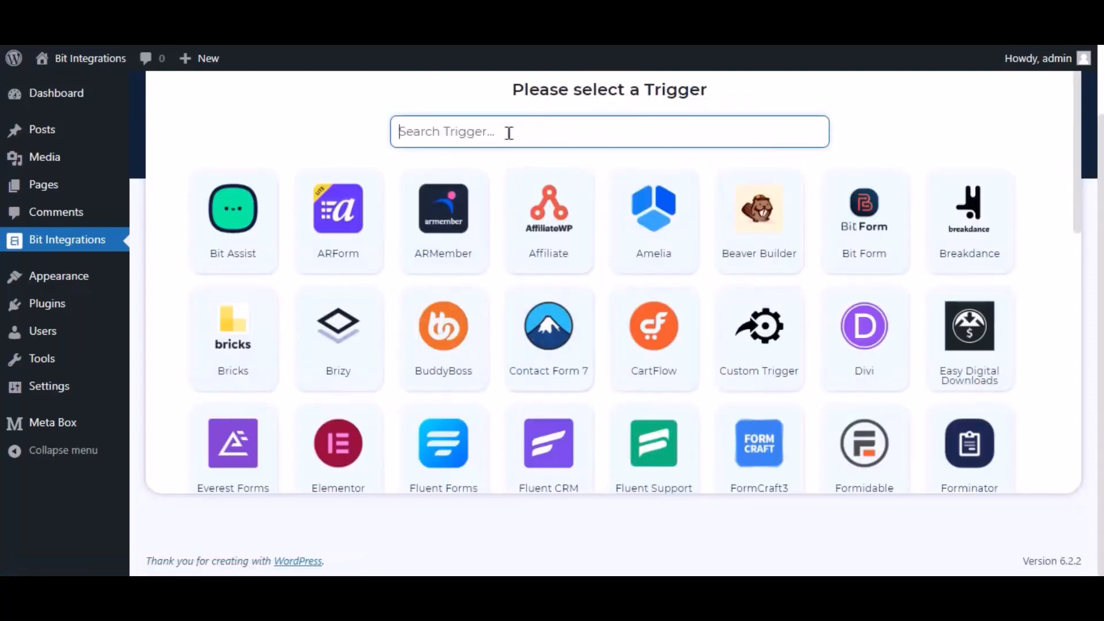
Pick MB Frontend Submission as the trigger and select the 'Bit Integrations' form.
text(mb)
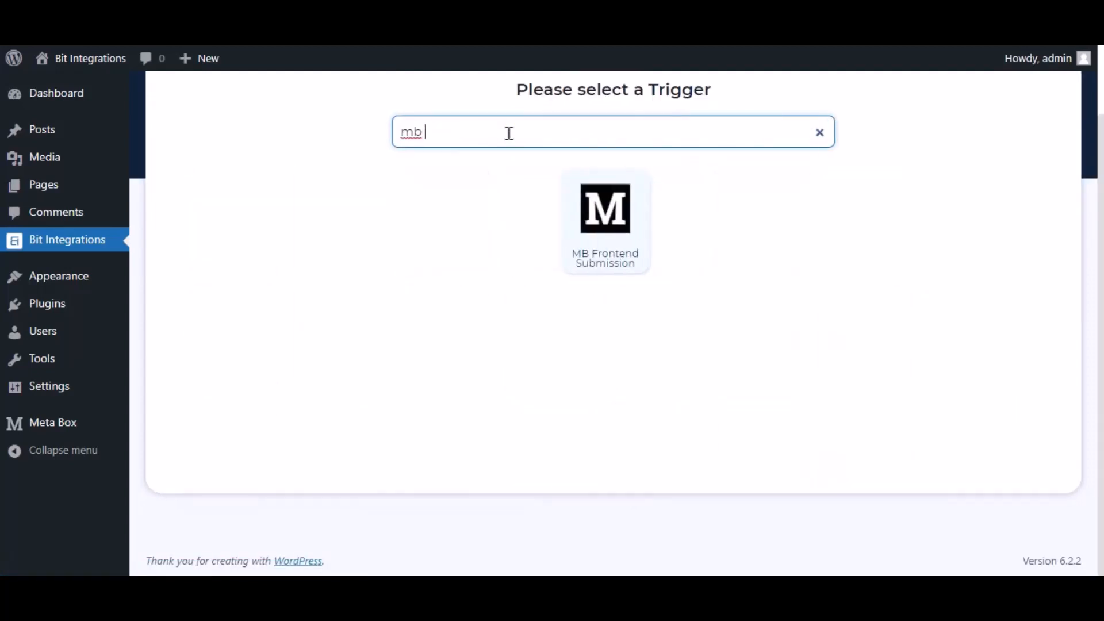
text( front)
click(600, 212)
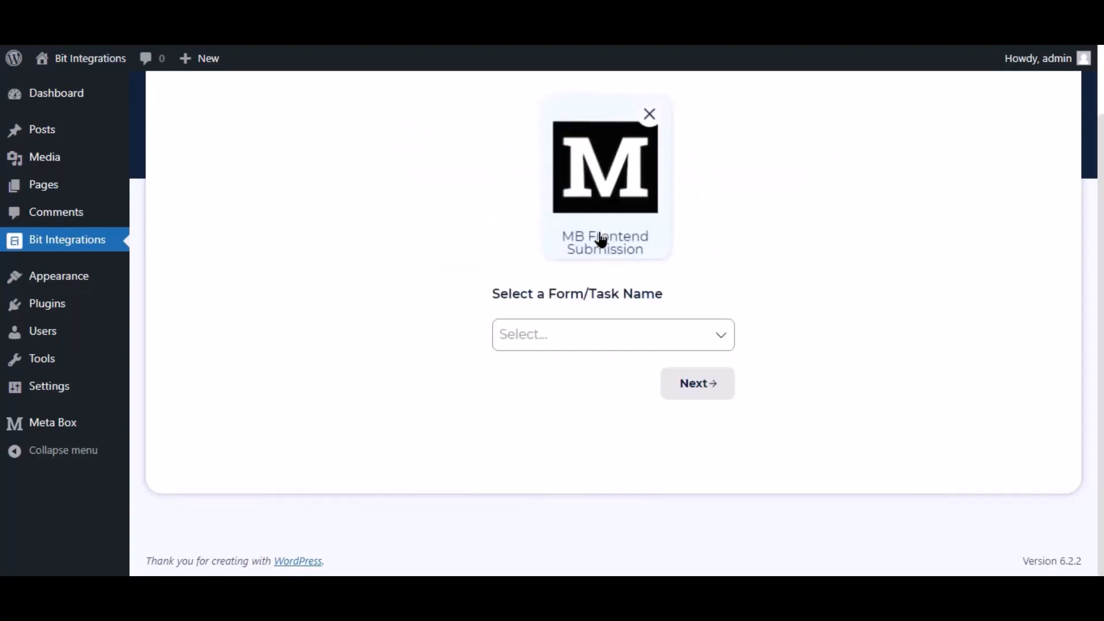
click(545, 339)
click(560, 374)
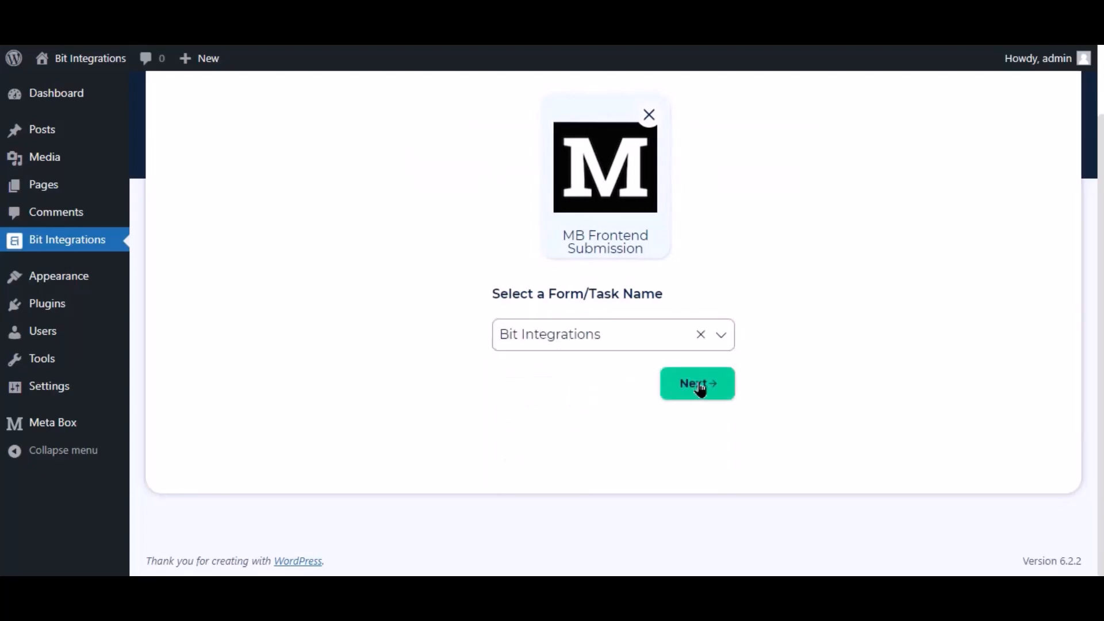
Move on to actions and choose SyncSpider from a search for 'SY'.
click(699, 385)
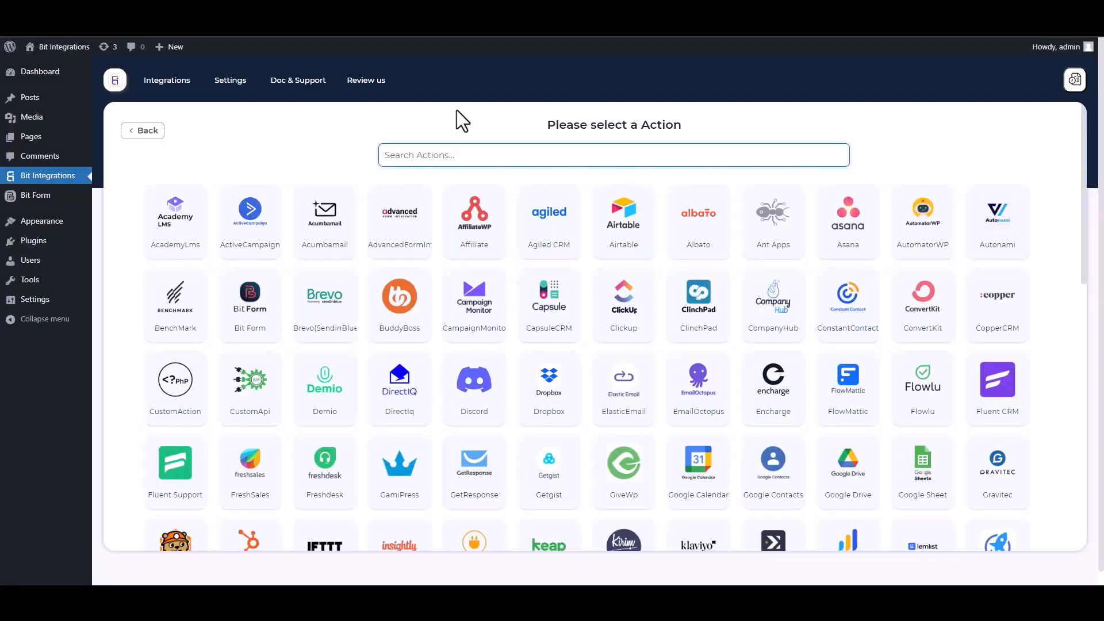
text(SY)
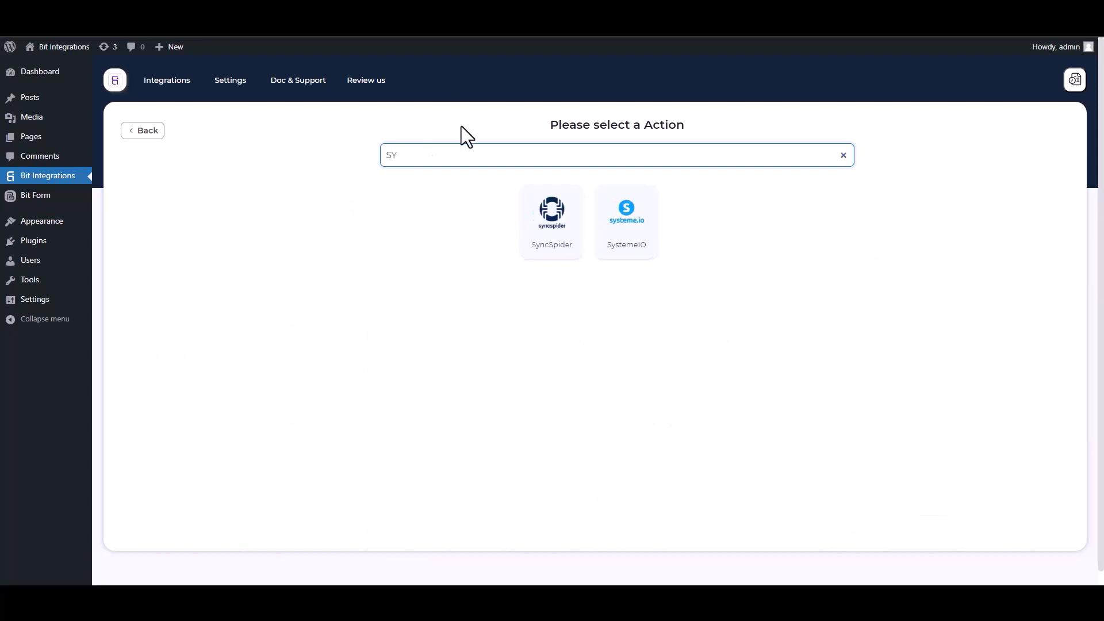
click(562, 249)
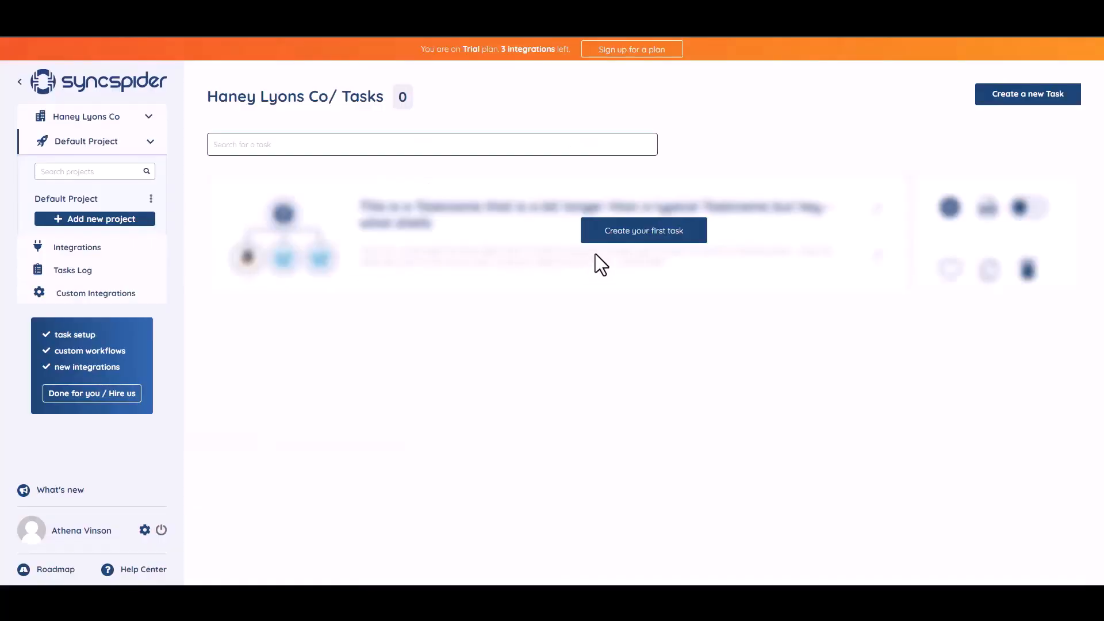
Start the first SyncSpider task and add WebHooks as a connected app.
click(637, 230)
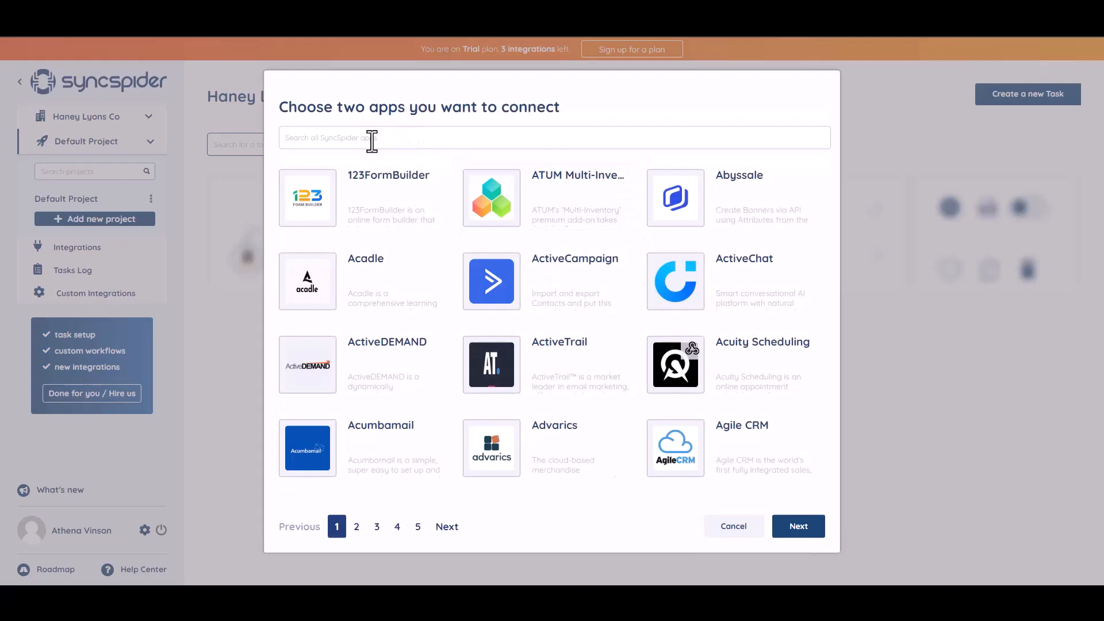
text(WEB)
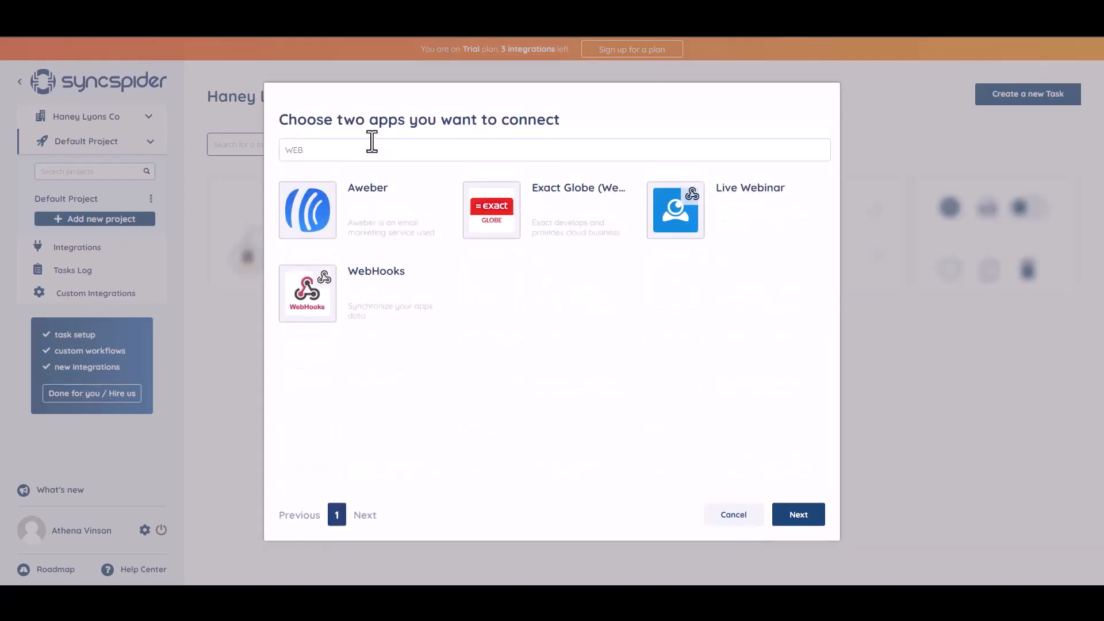
click(377, 296)
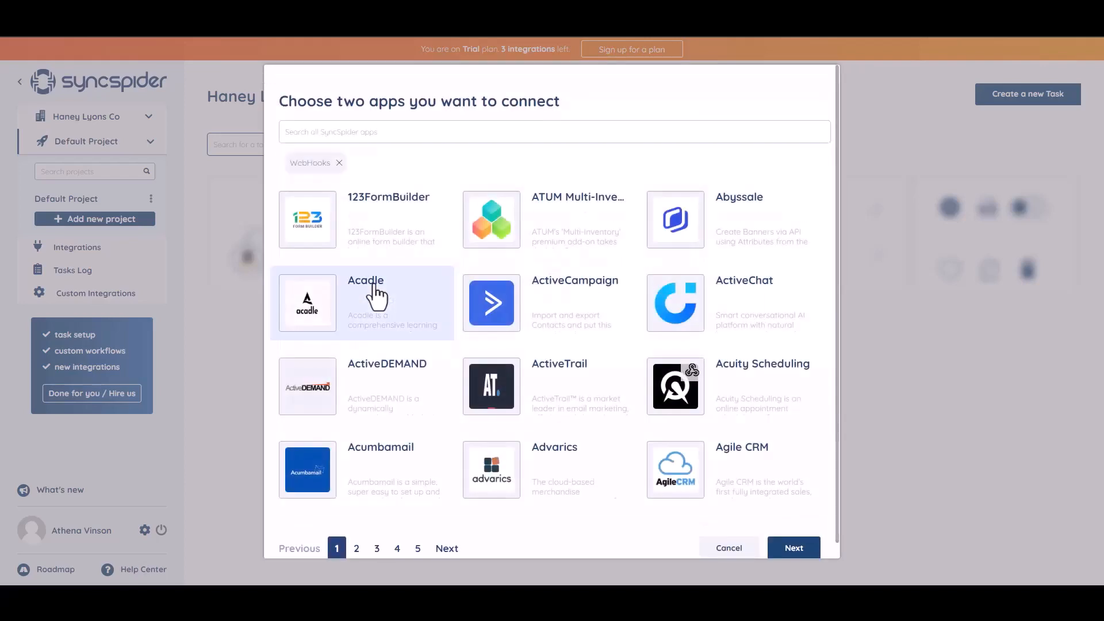
Add MailerLite as the second app and build the flow from scratch.
click(399, 129)
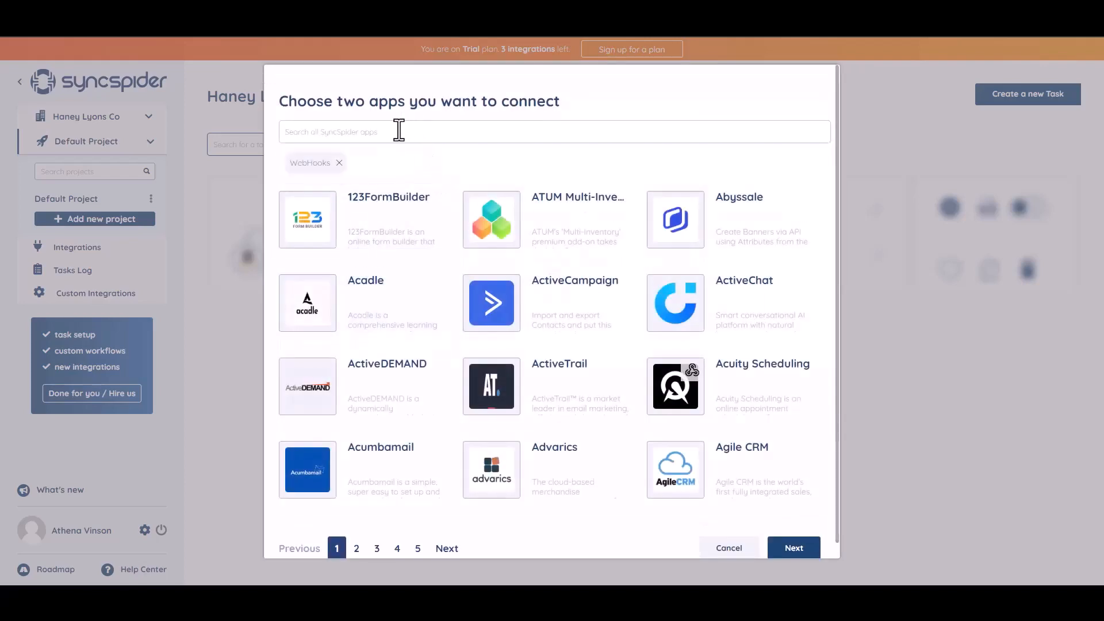
text(ac)
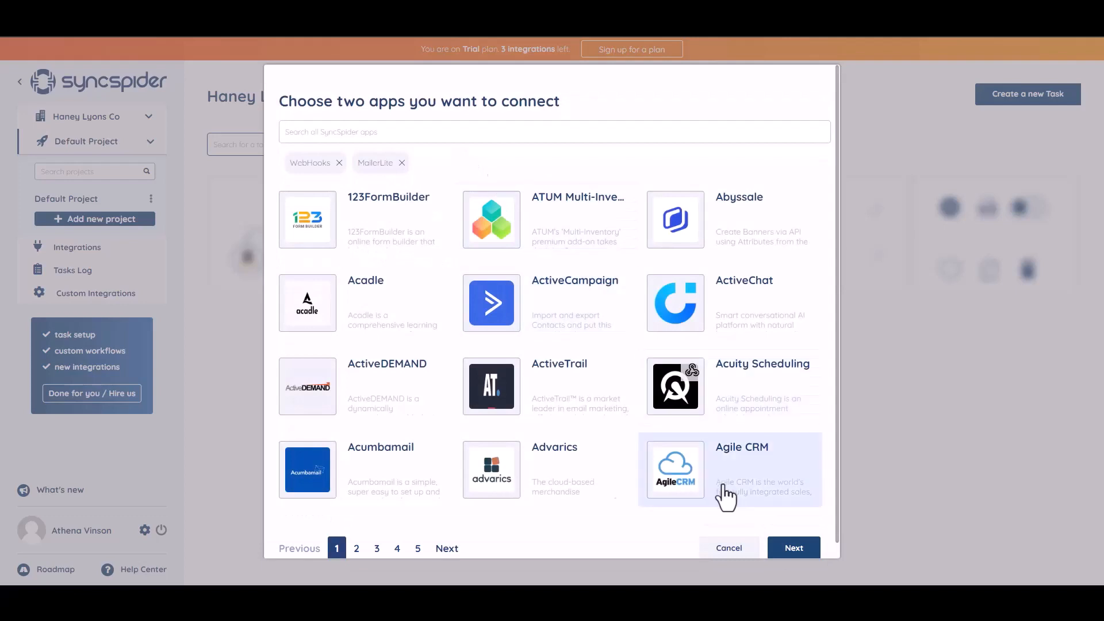
click(791, 548)
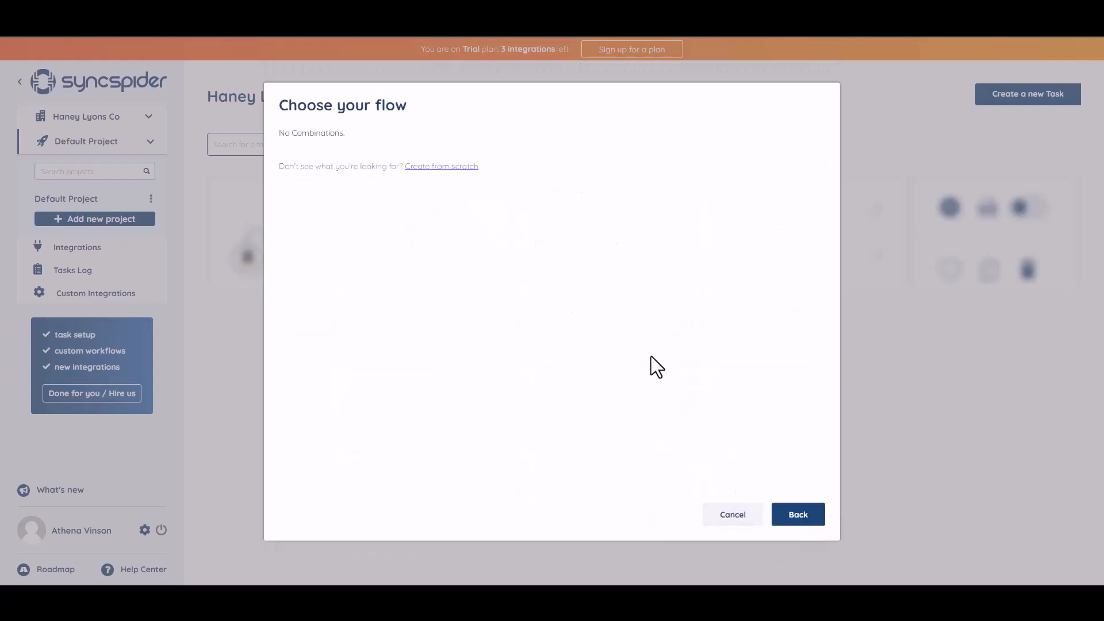
click(432, 166)
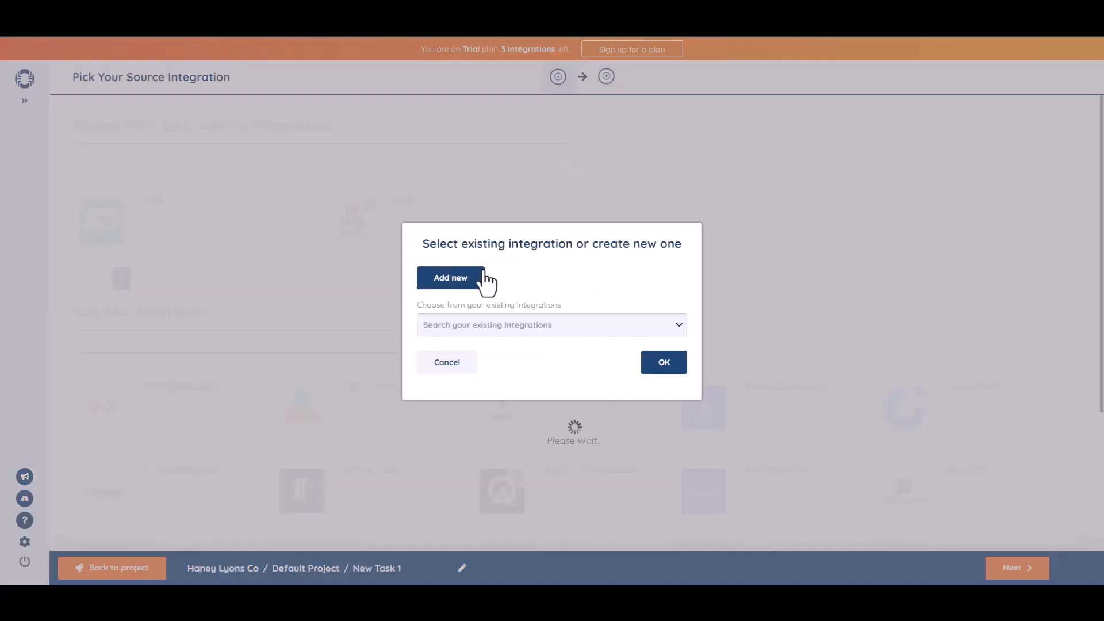
Create a WebHooks source named 'Bit Integrations' and copy its webhook URL.
click(483, 277)
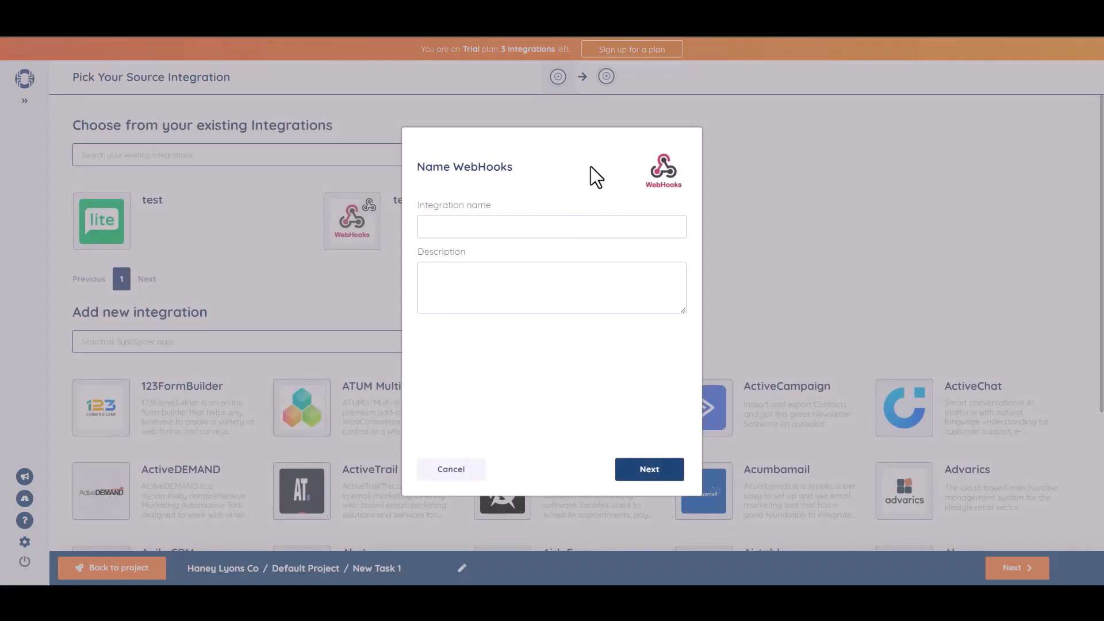
text(Bit Integrations)
click(652, 472)
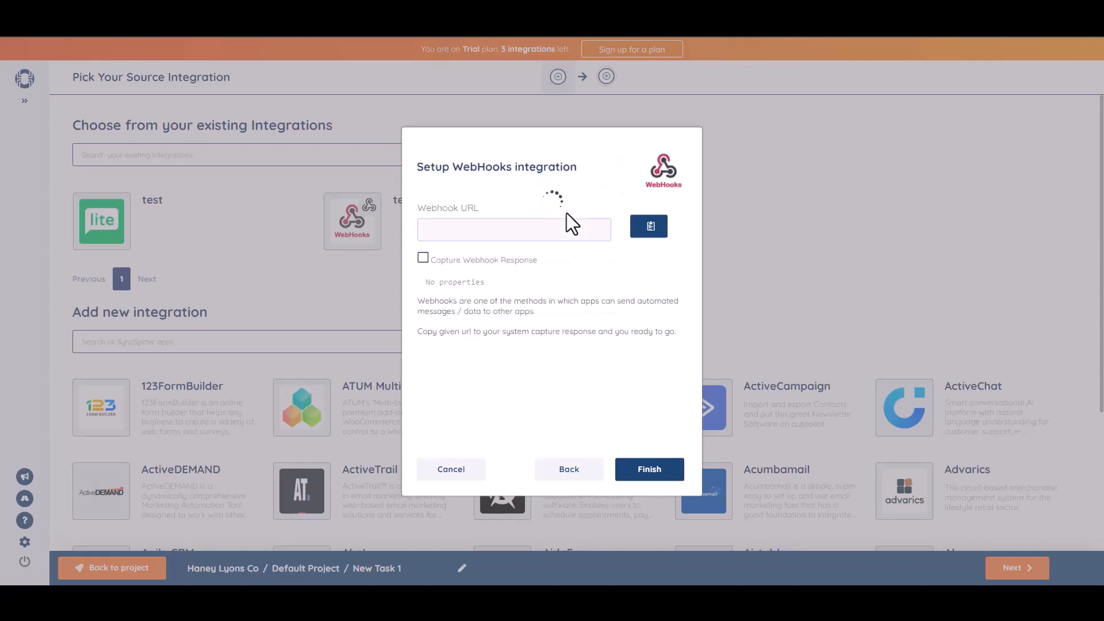
click(649, 229)
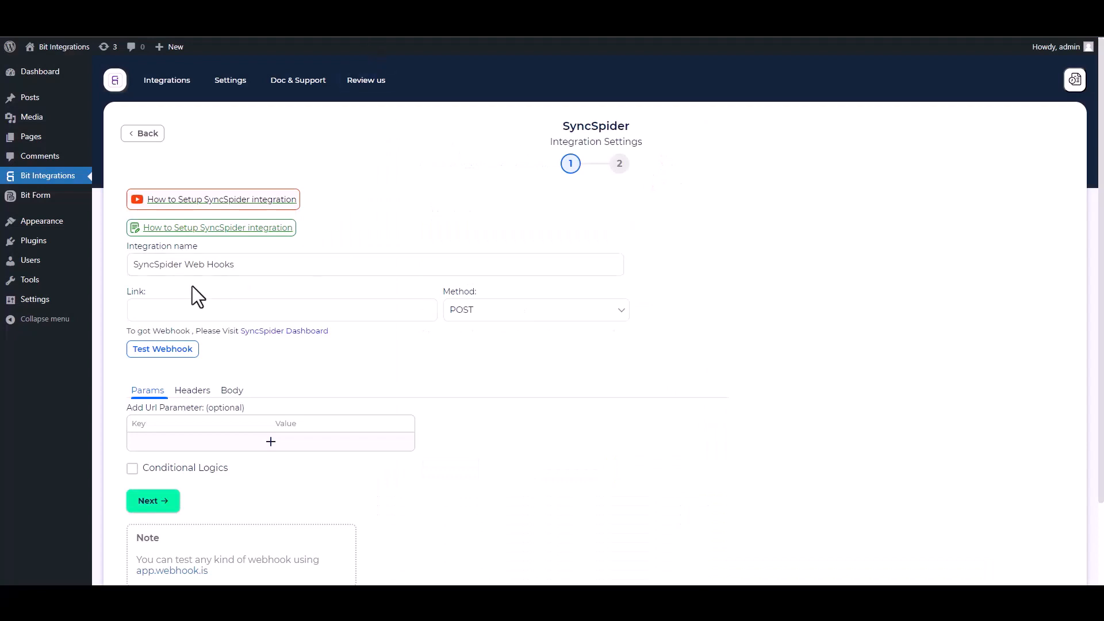
Paste the SyncSpider webhook URL into Link and send all form data as application/json.
click(202, 309)
key(ctrl+v)
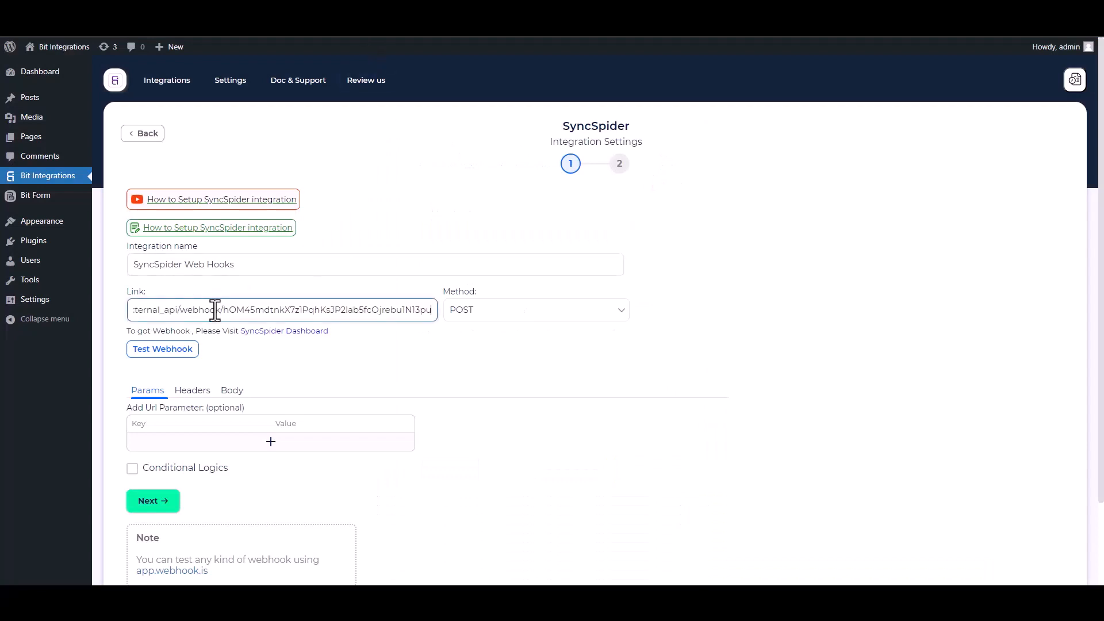
click(233, 397)
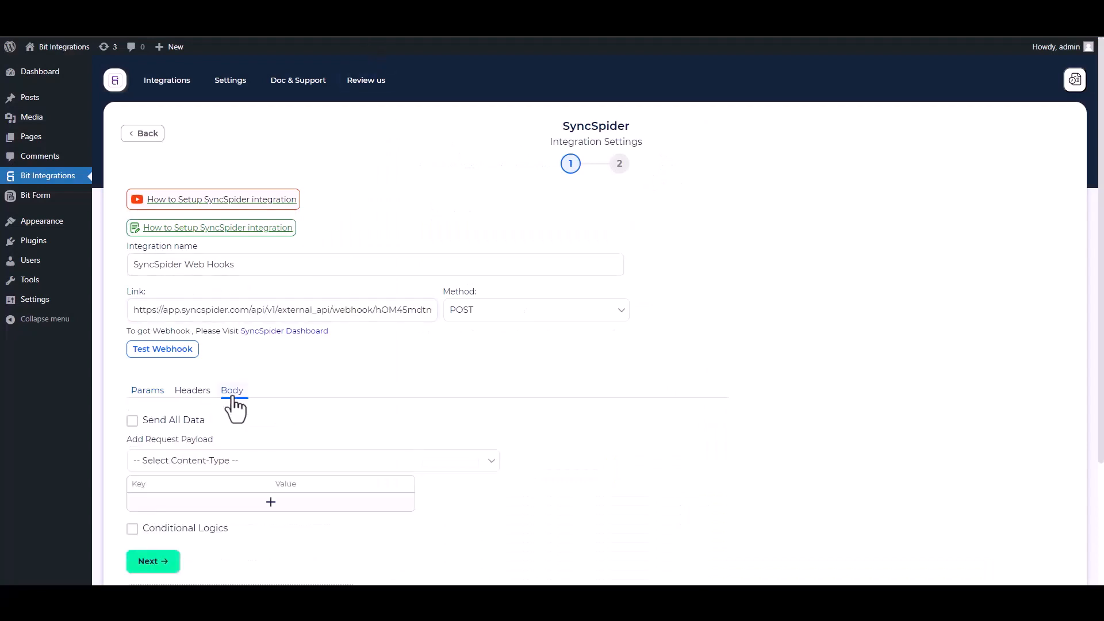
click(173, 421)
click(204, 466)
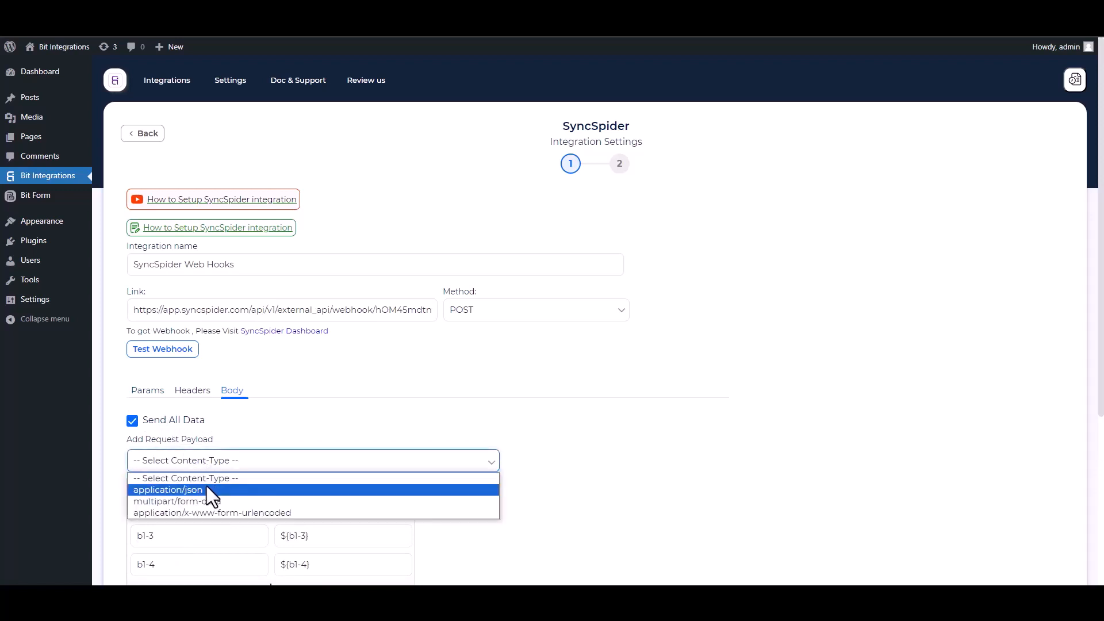
click(206, 488)
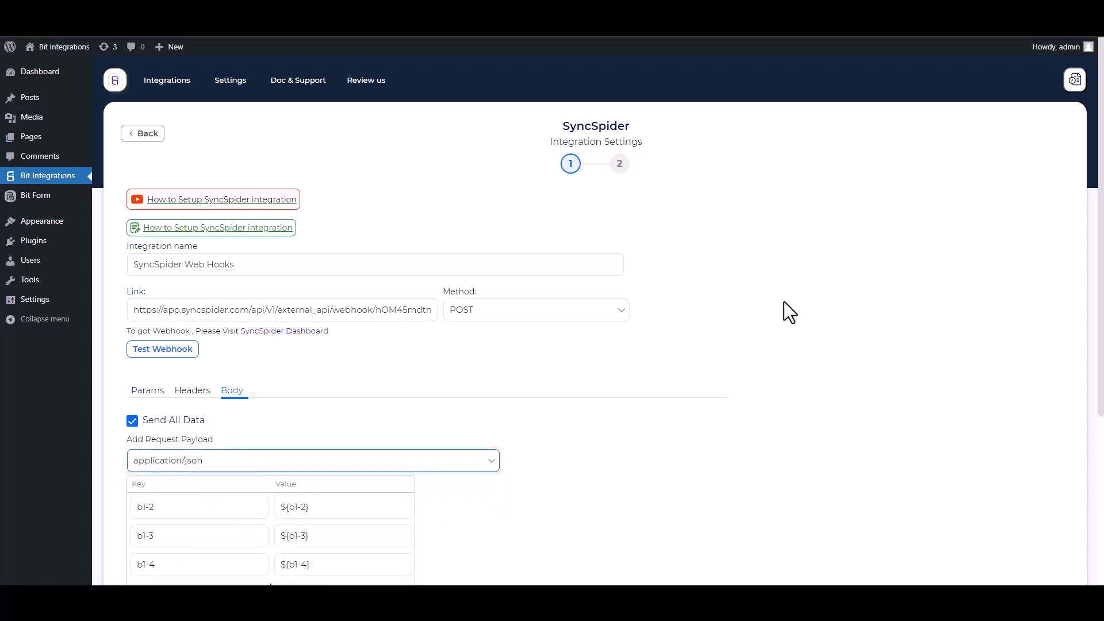
scroll(790, 313, down, 2)
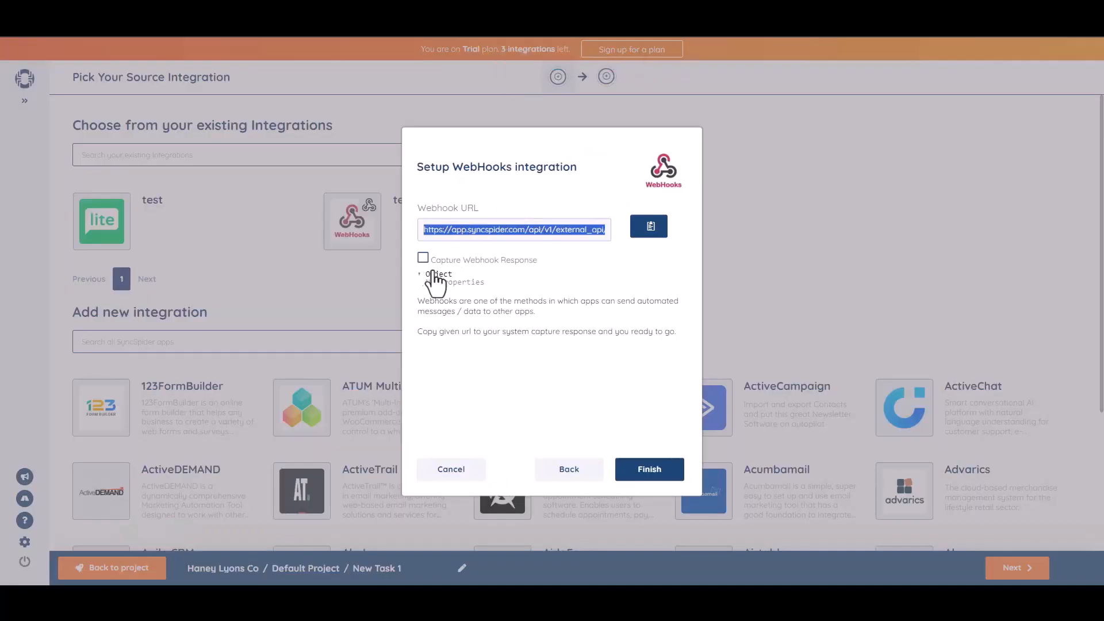
click(424, 257)
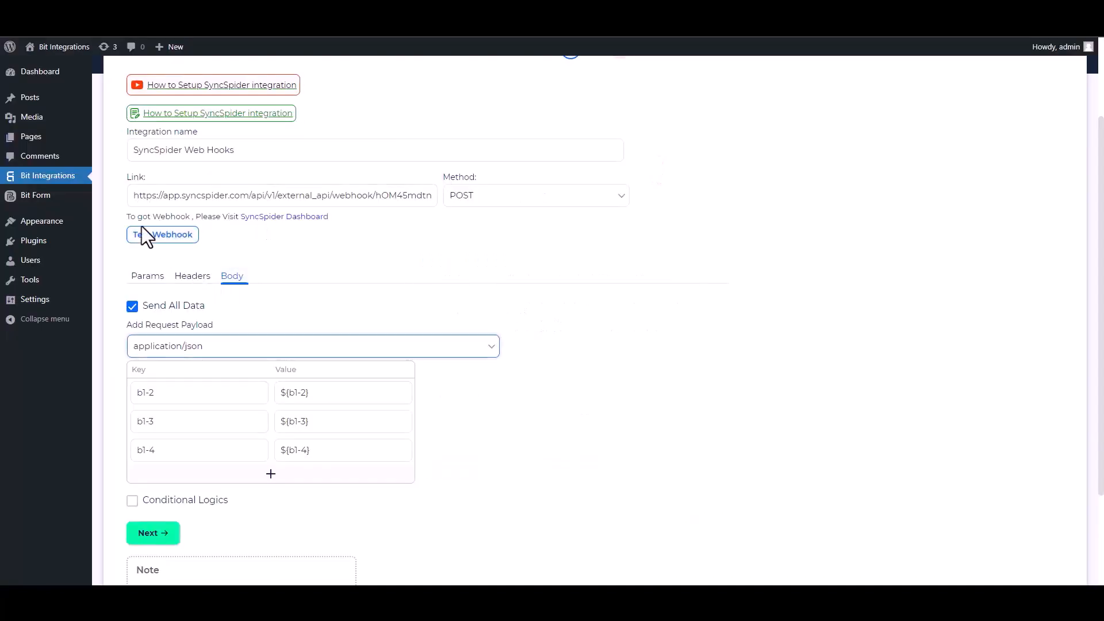
Send a test request, leave conditional logic off, and finish and save the integration.
click(162, 238)
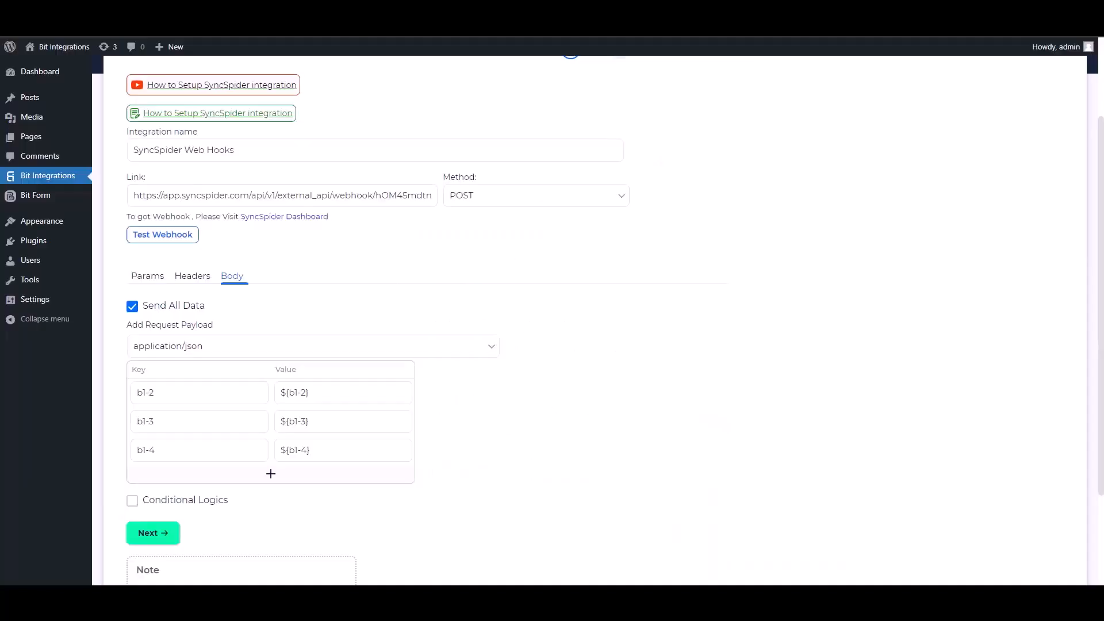
scroll(1100, 233, down, 2)
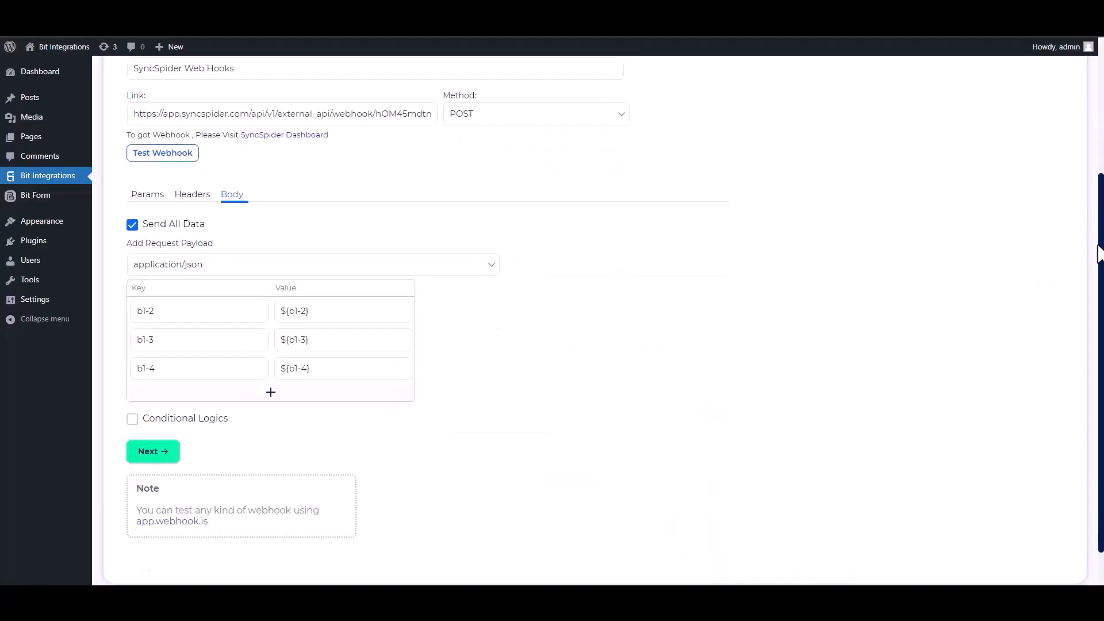
click(133, 392)
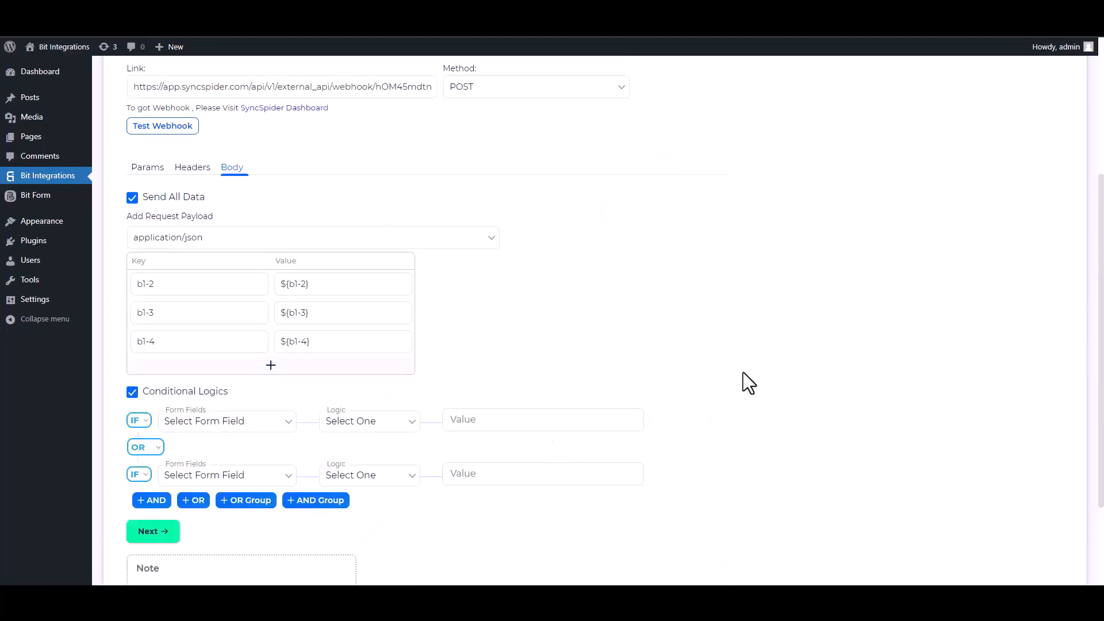
click(134, 393)
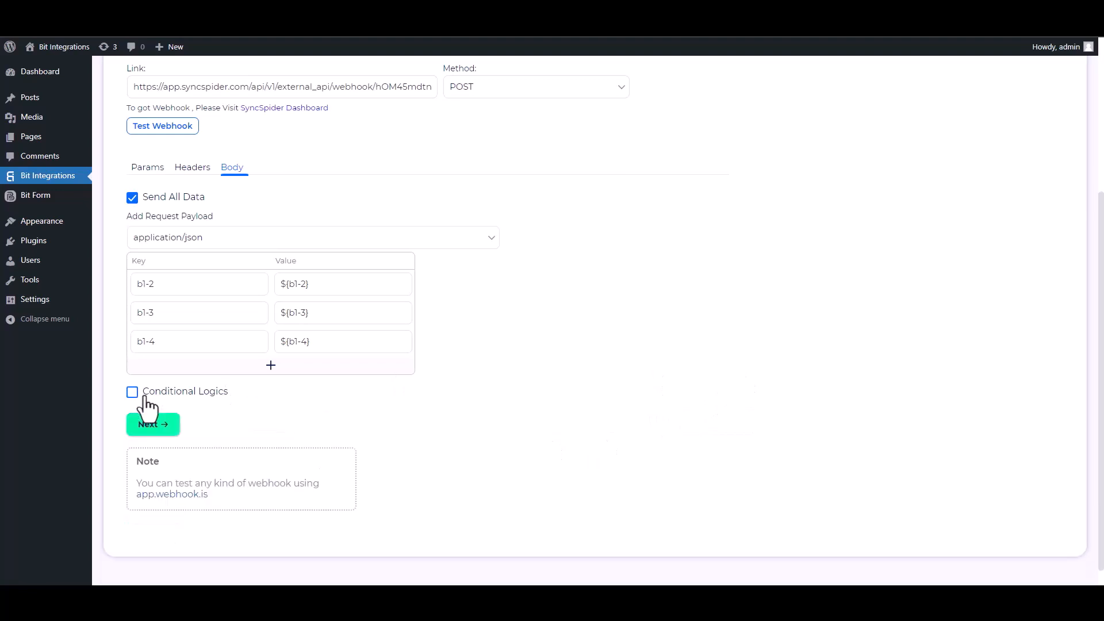
click(163, 429)
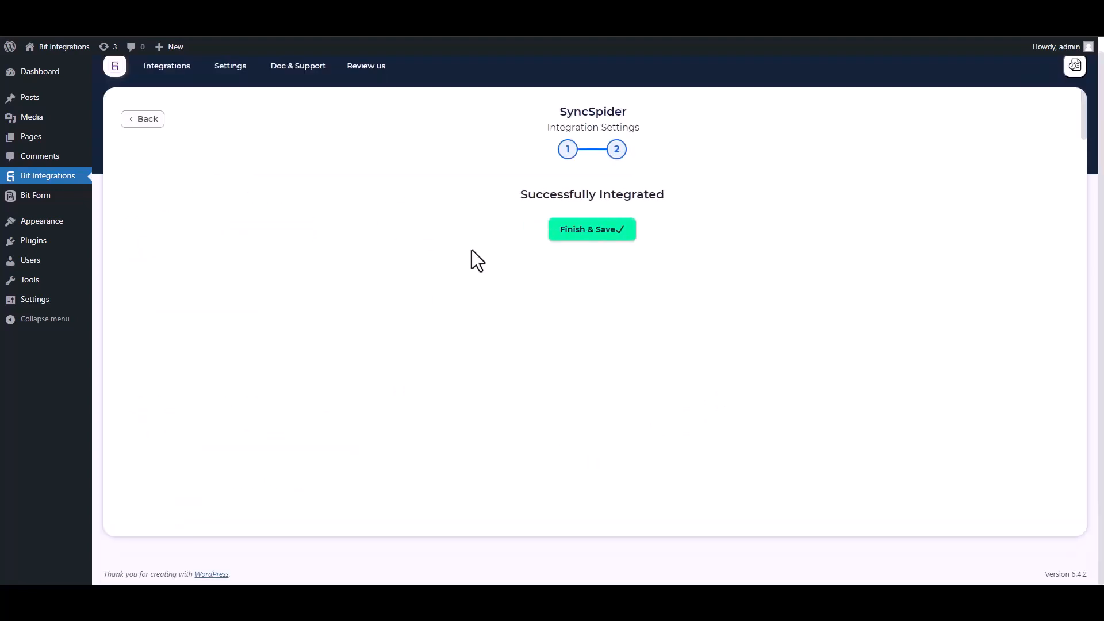
click(573, 233)
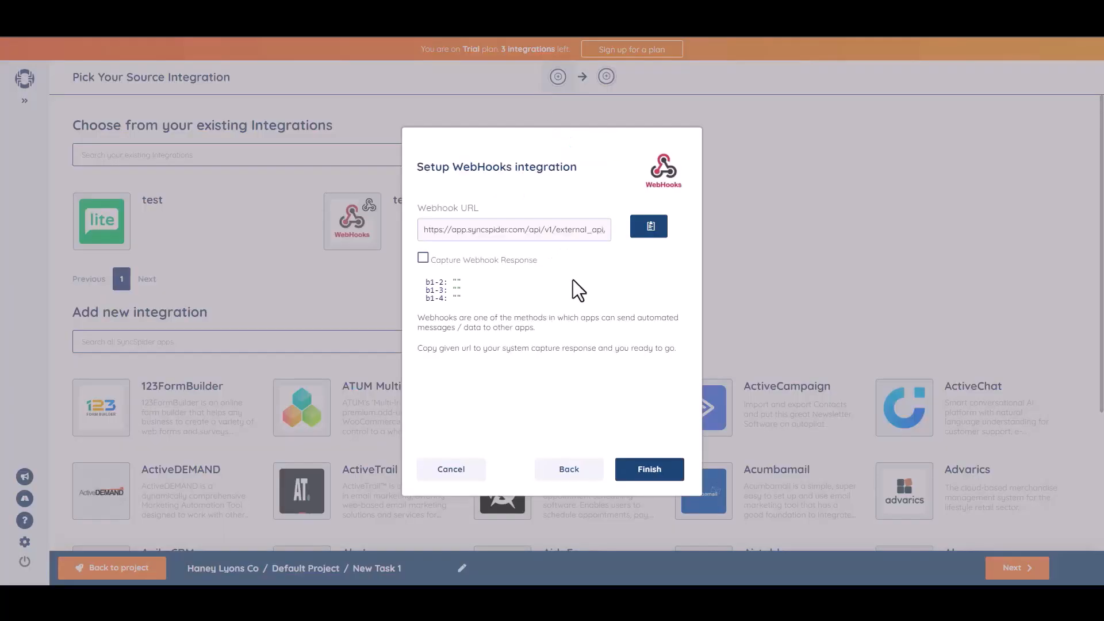
Finish the Bit Integrations WebHooks source setup.
click(645, 471)
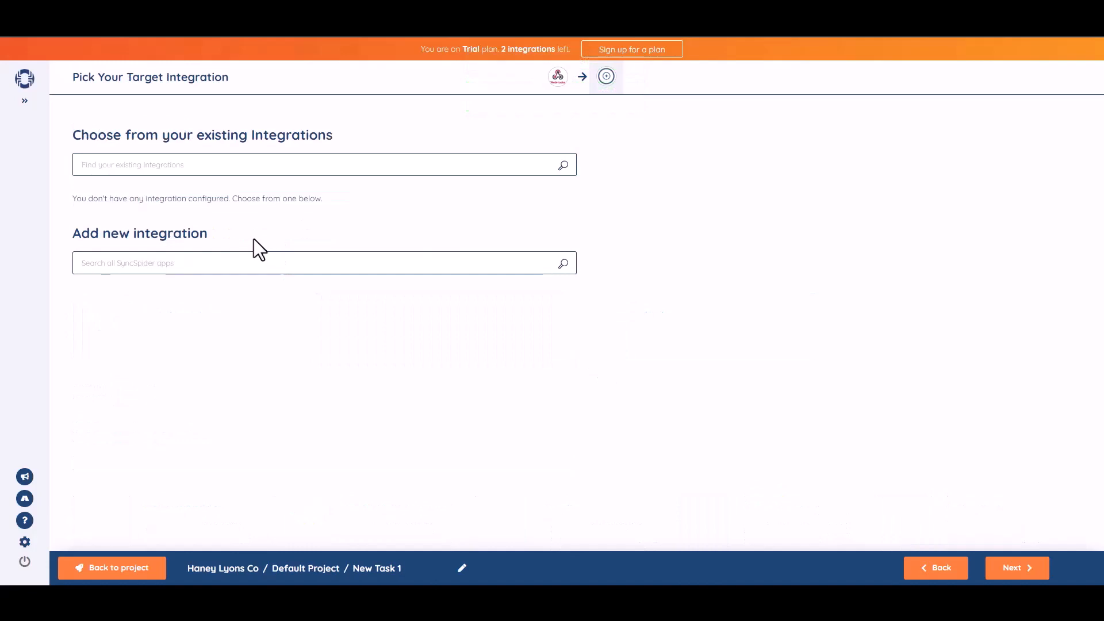
Create a MailerLite target named Bit Integrations using the pasted MailerLite API key.
click(291, 269)
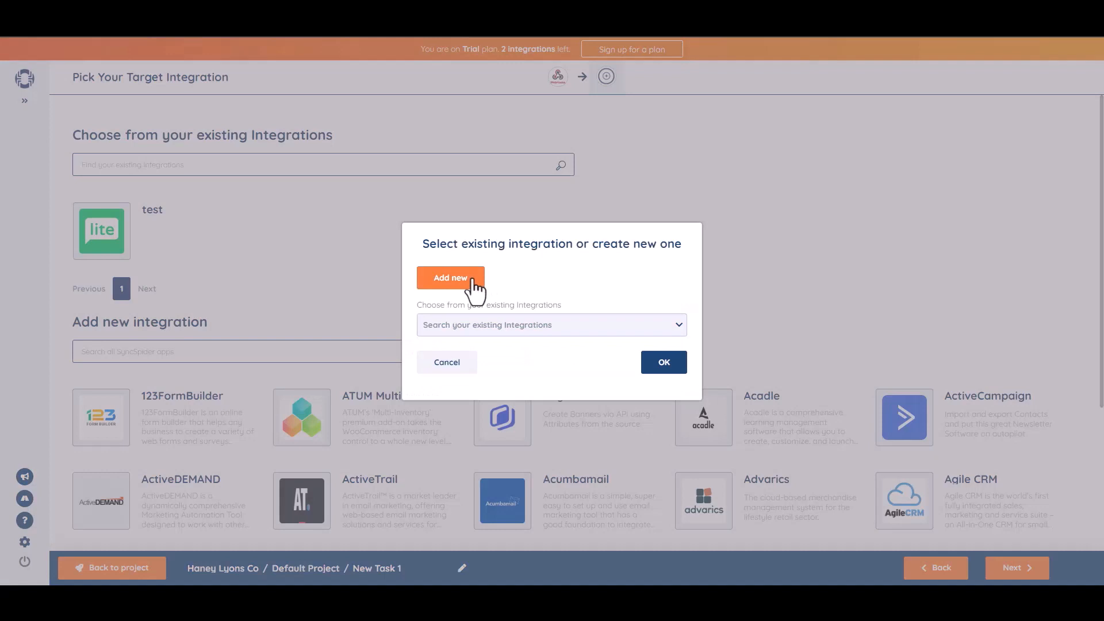
click(472, 280)
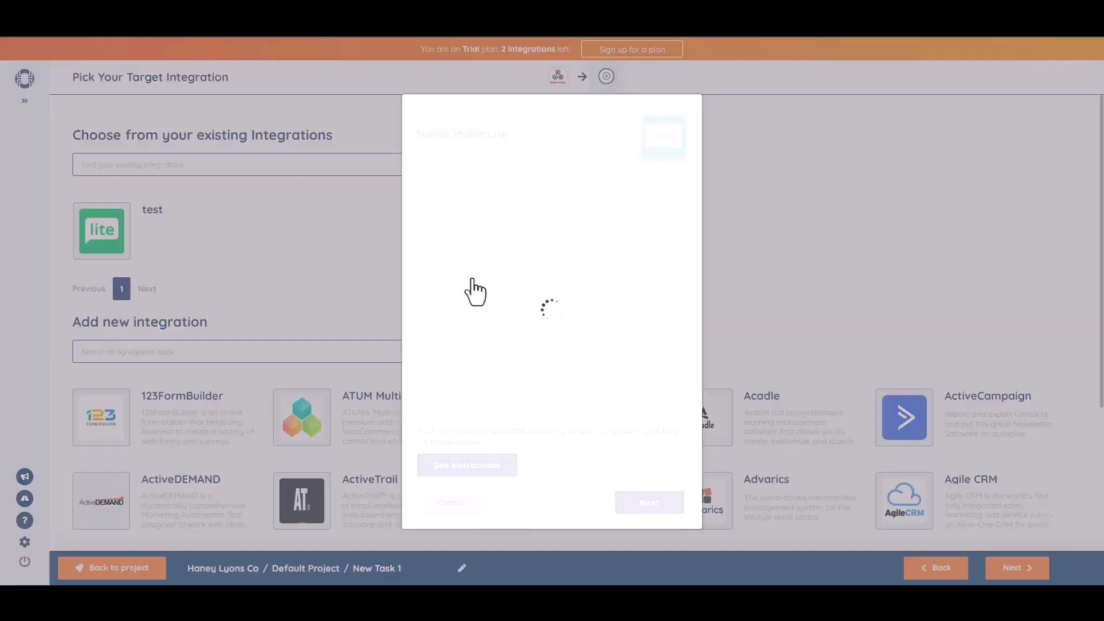
click(462, 192)
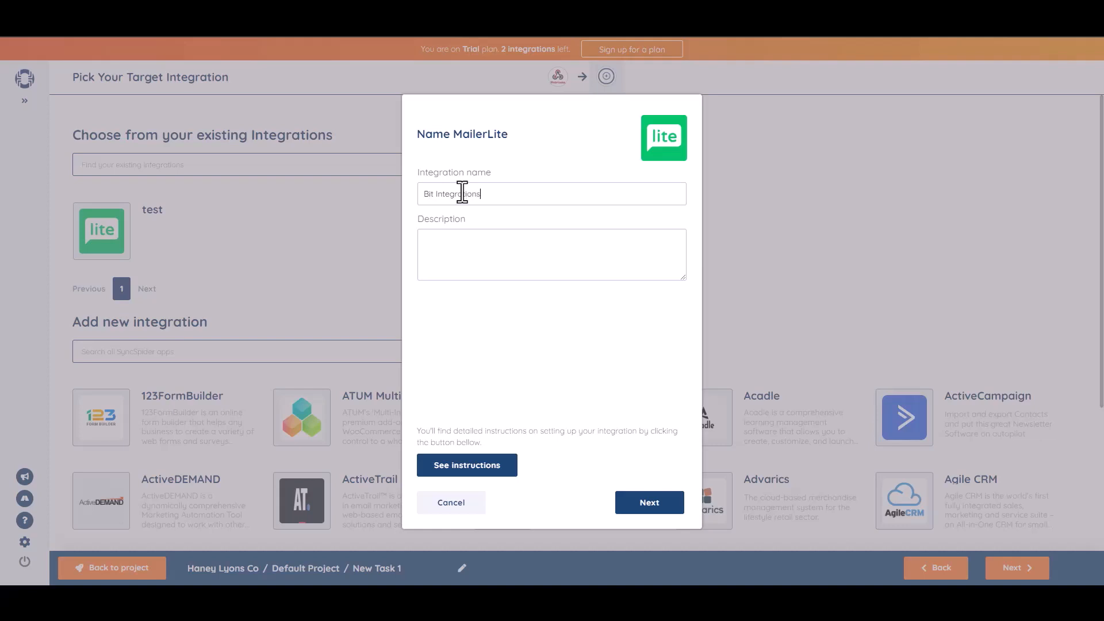
click(650, 503)
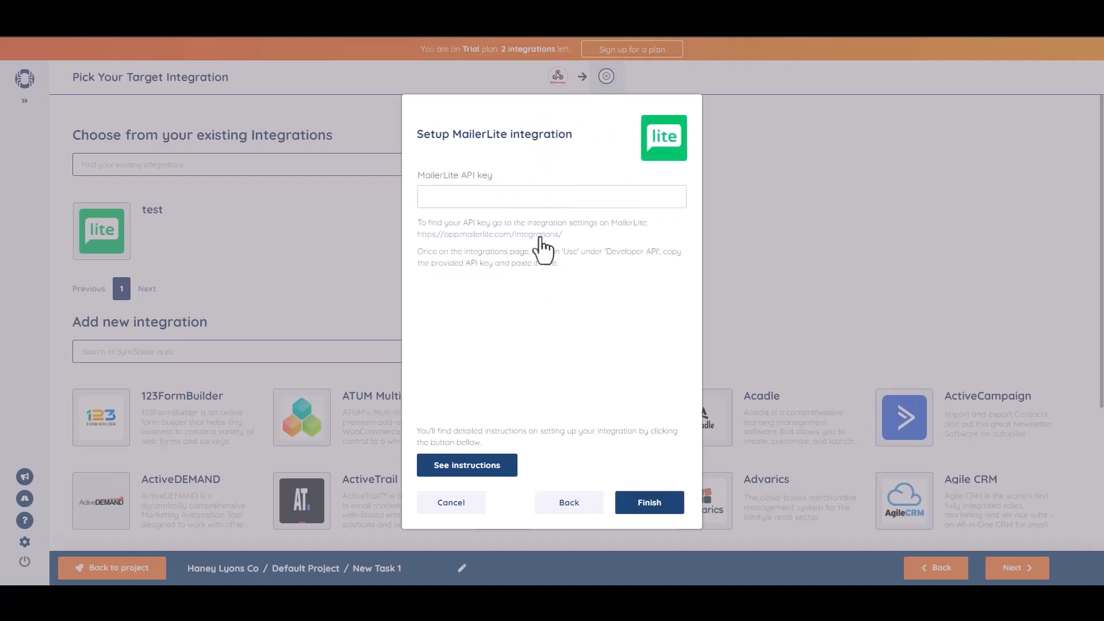
key(ctrl+v)
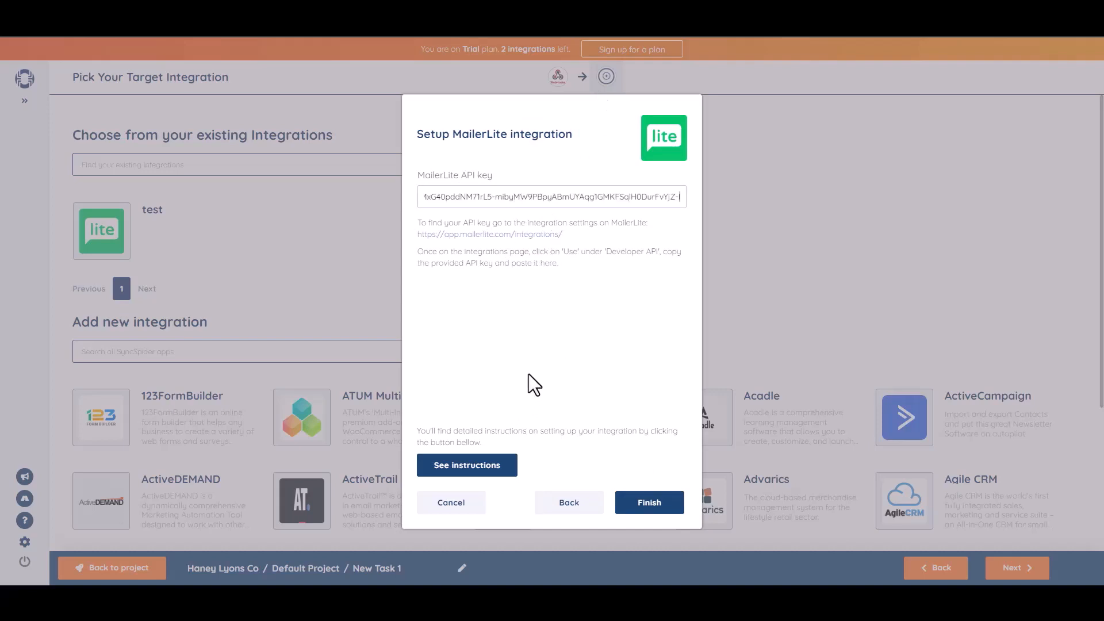
click(655, 509)
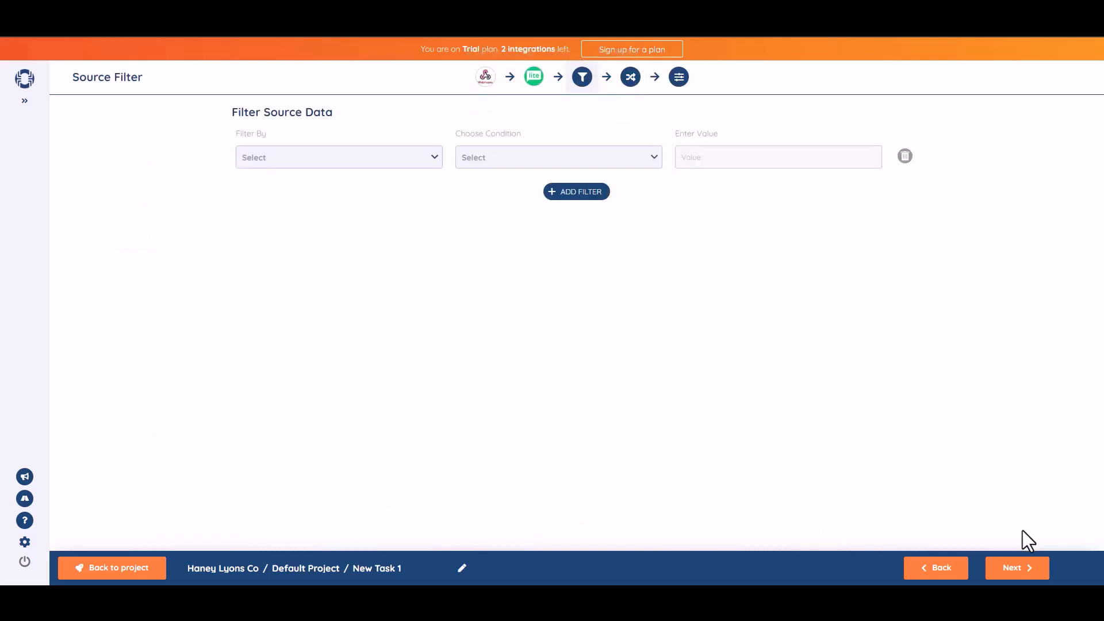
Map b1-2 to Name and b1-3 to Email, then continue to Task Settings.
click(1019, 570)
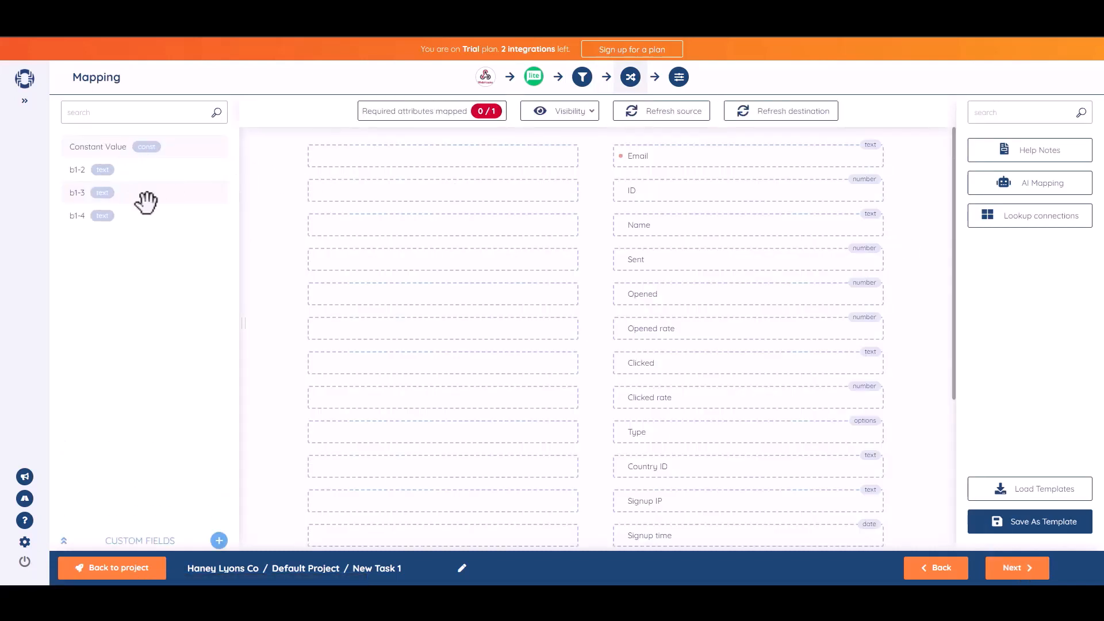
drag(129, 168, 480, 224)
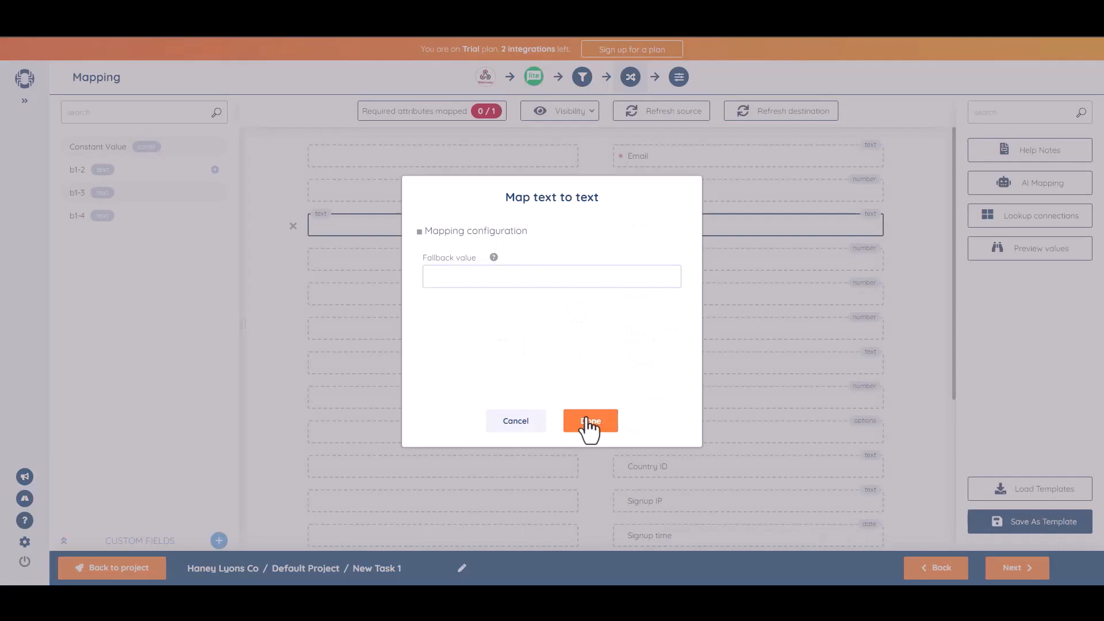
click(590, 422)
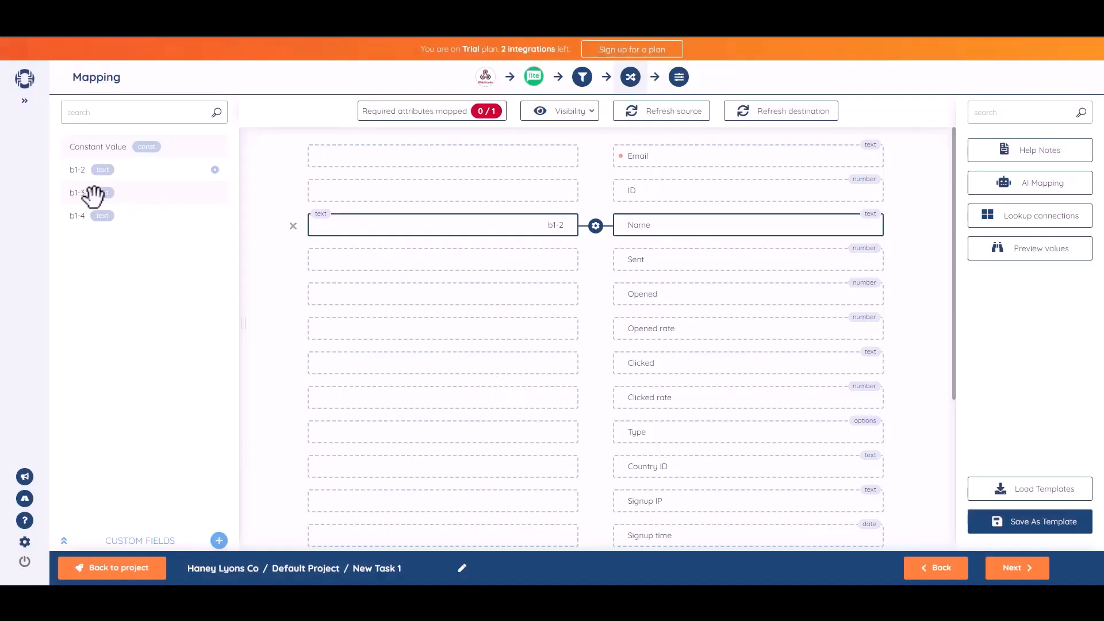
drag(83, 194, 460, 155)
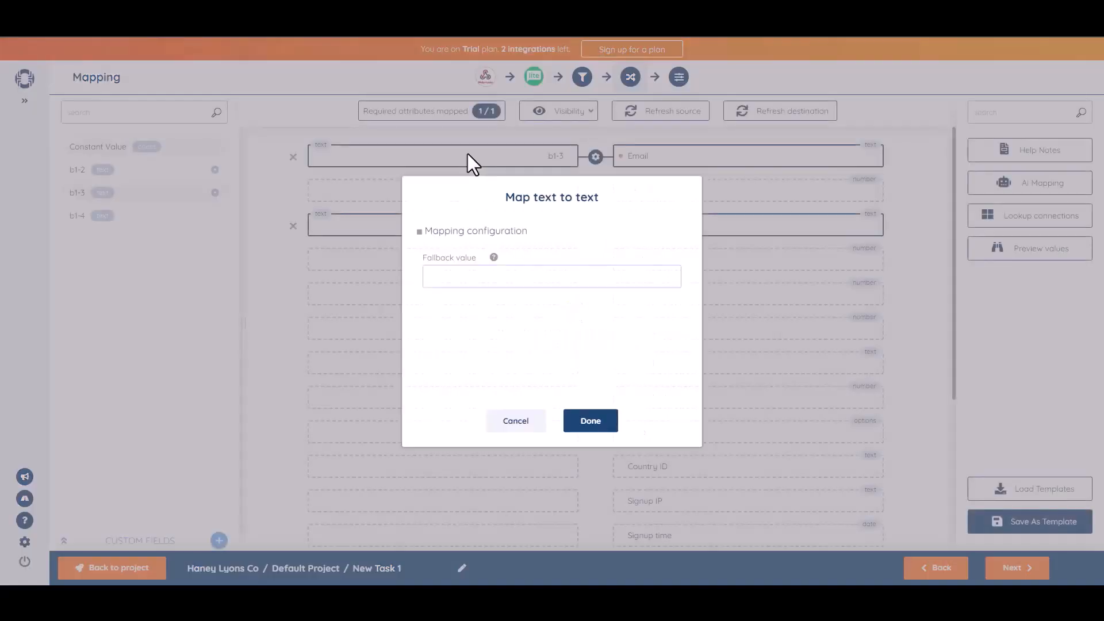
click(598, 424)
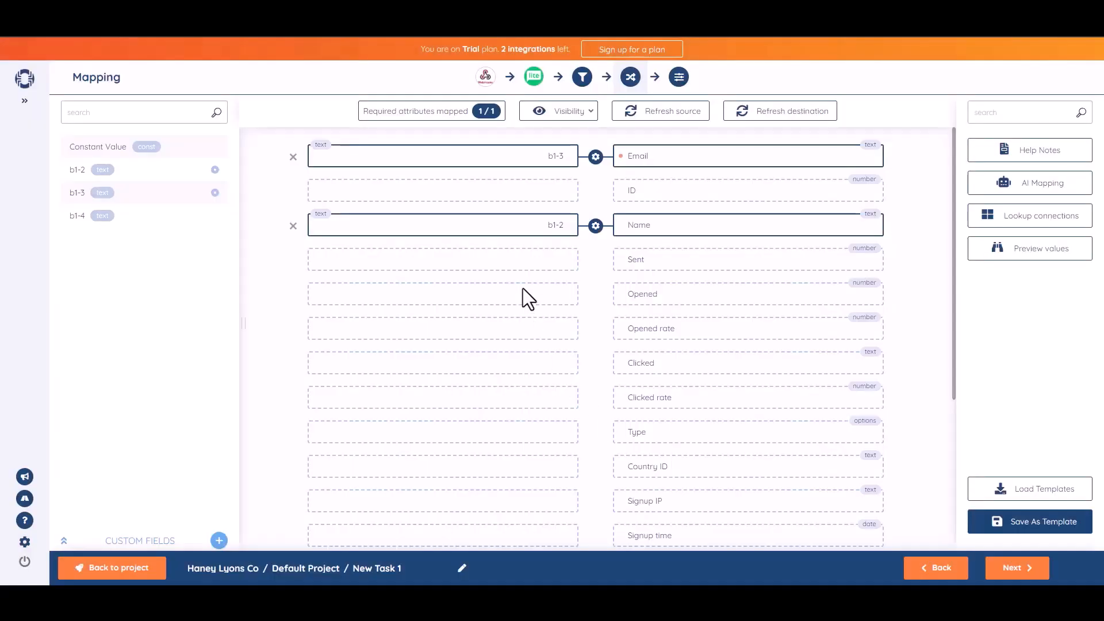
click(1015, 568)
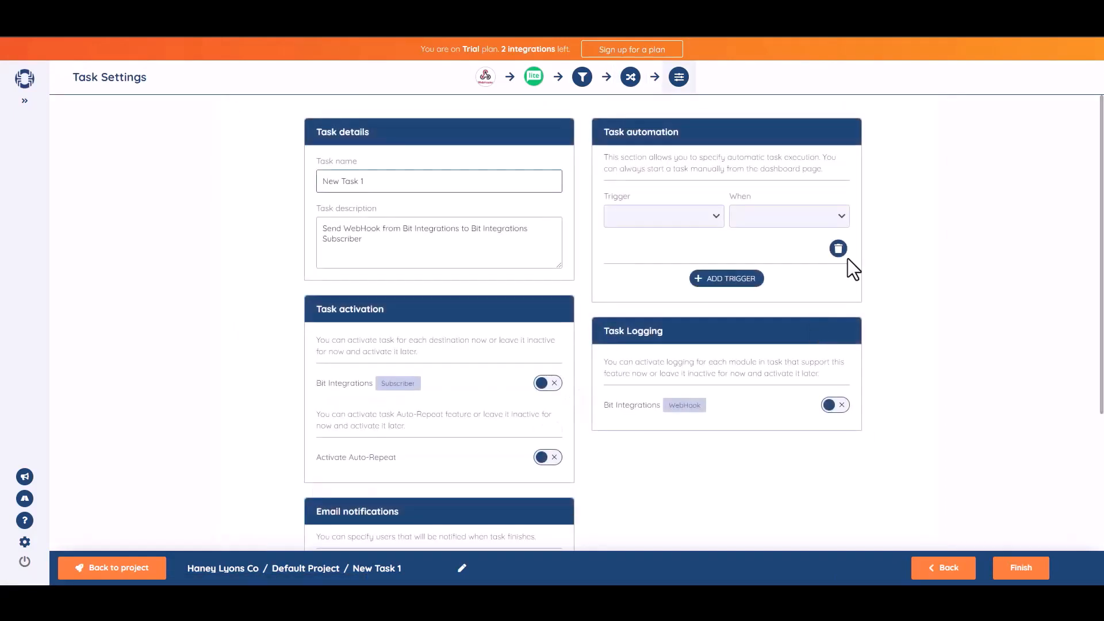
Rename the task to 'Bit Integrations' and activate its Subscriber destination.
triple_click(400, 190)
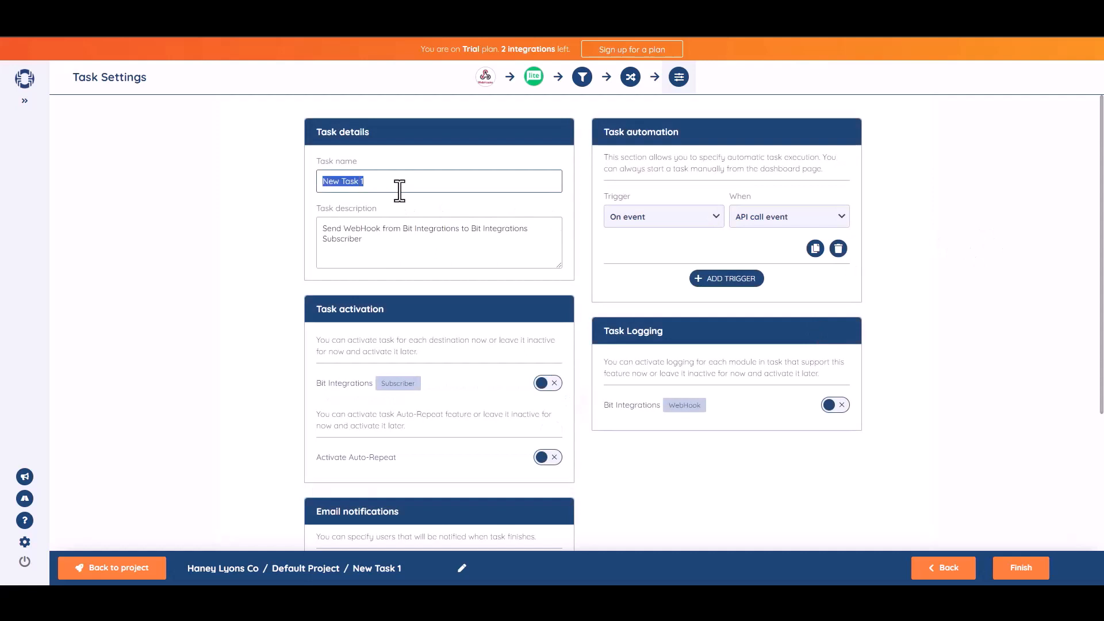
text(Bit Integrations)
click(1016, 272)
scroll(704, 322, down, 1)
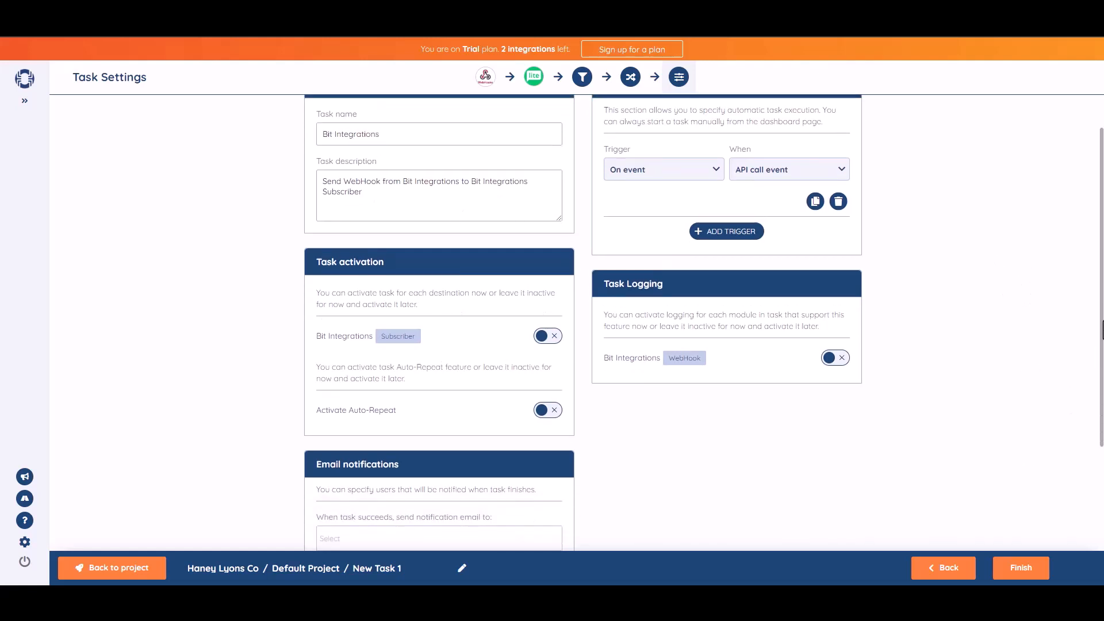
click(551, 325)
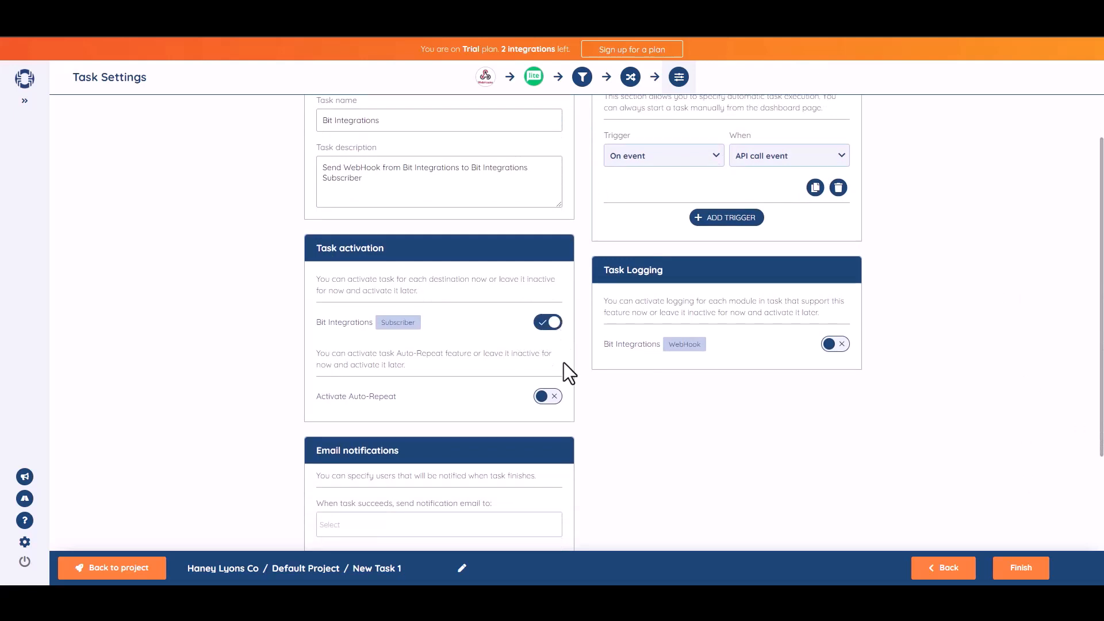
scroll(1096, 299, down, 2)
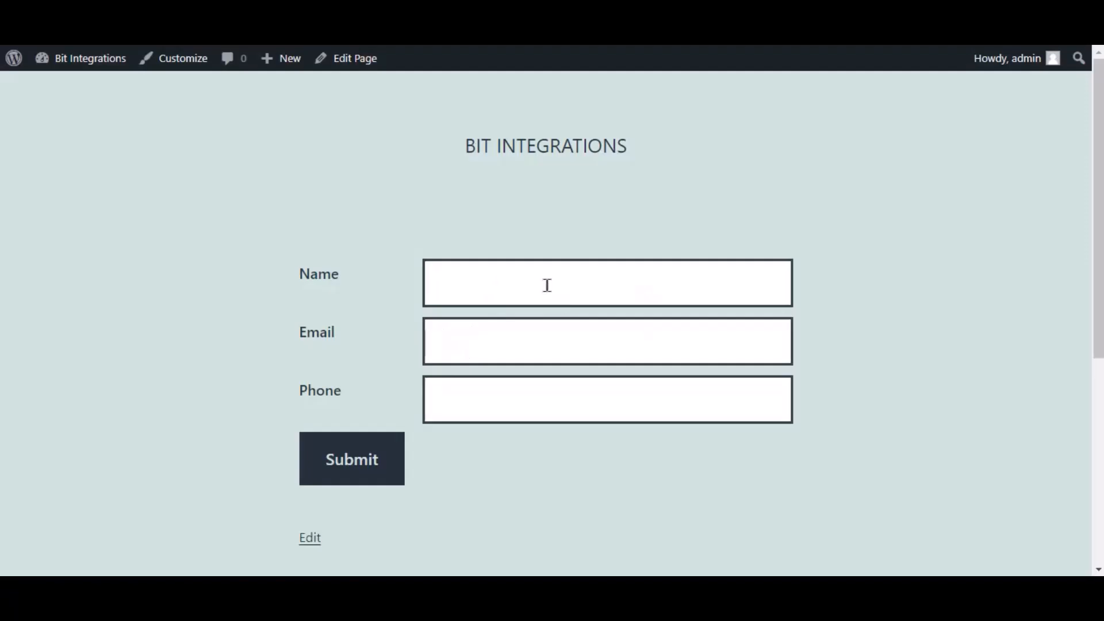
Submit the form with name 'Bit Integrations', a contact e-mail address and a phone number.
click(547, 285)
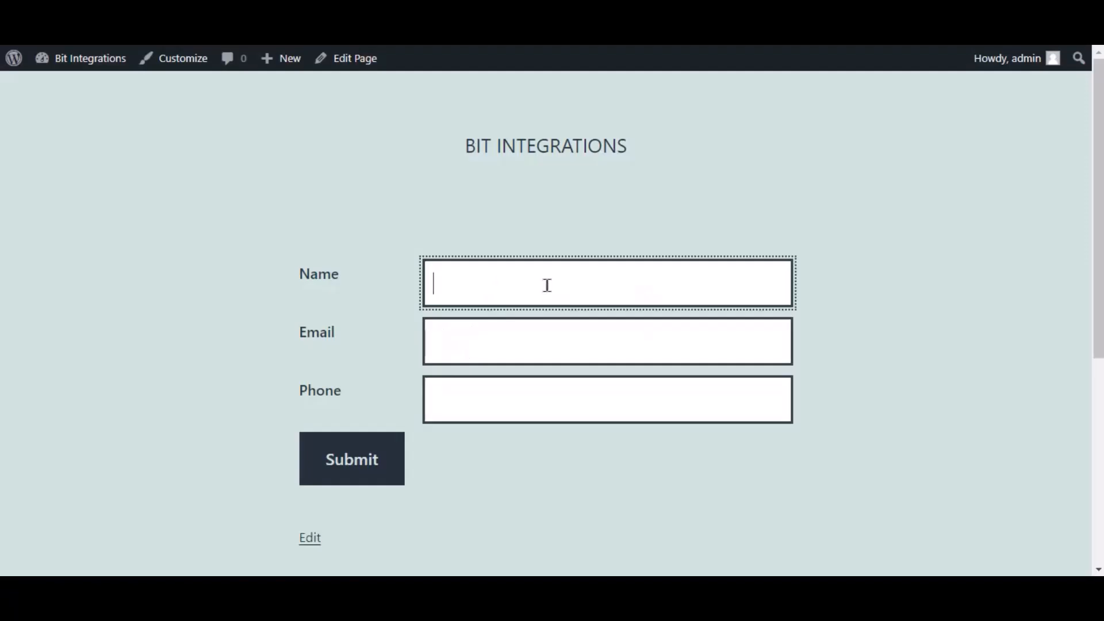
text(bi)
key(BackSpace)
key(BackSpace)
text(Bit Integrations)
key(Tab)
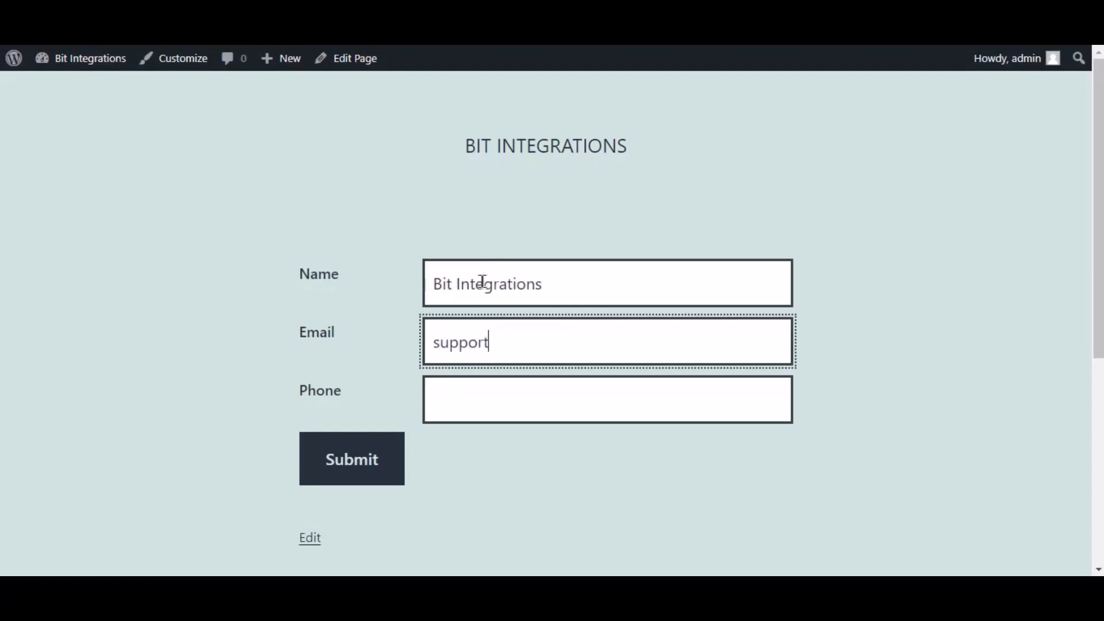
key(Tab)
text(444555666)
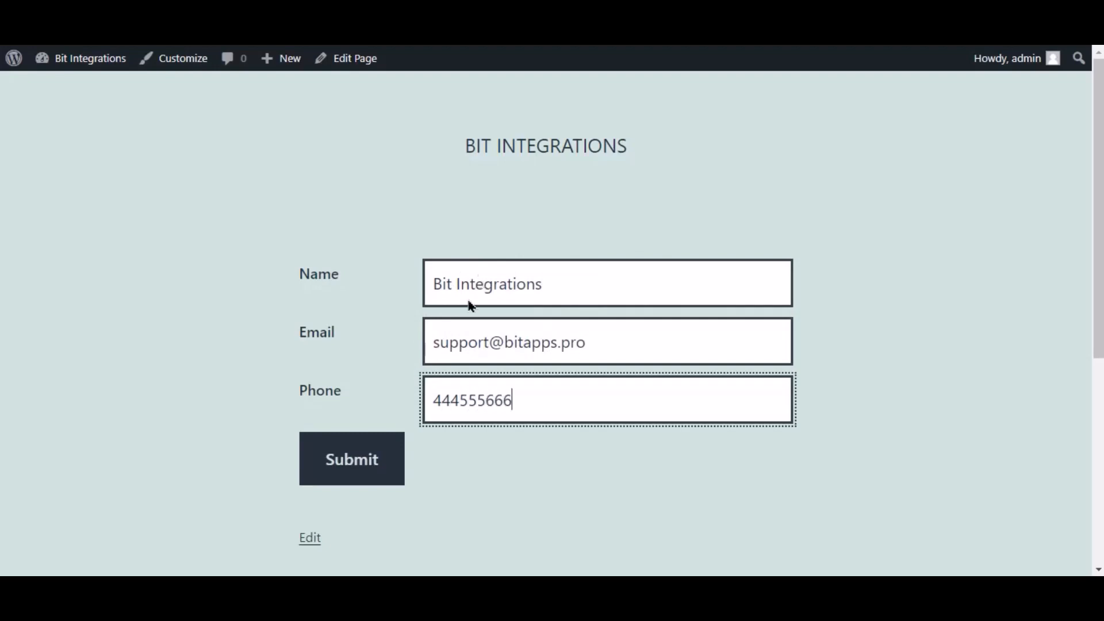
click(353, 456)
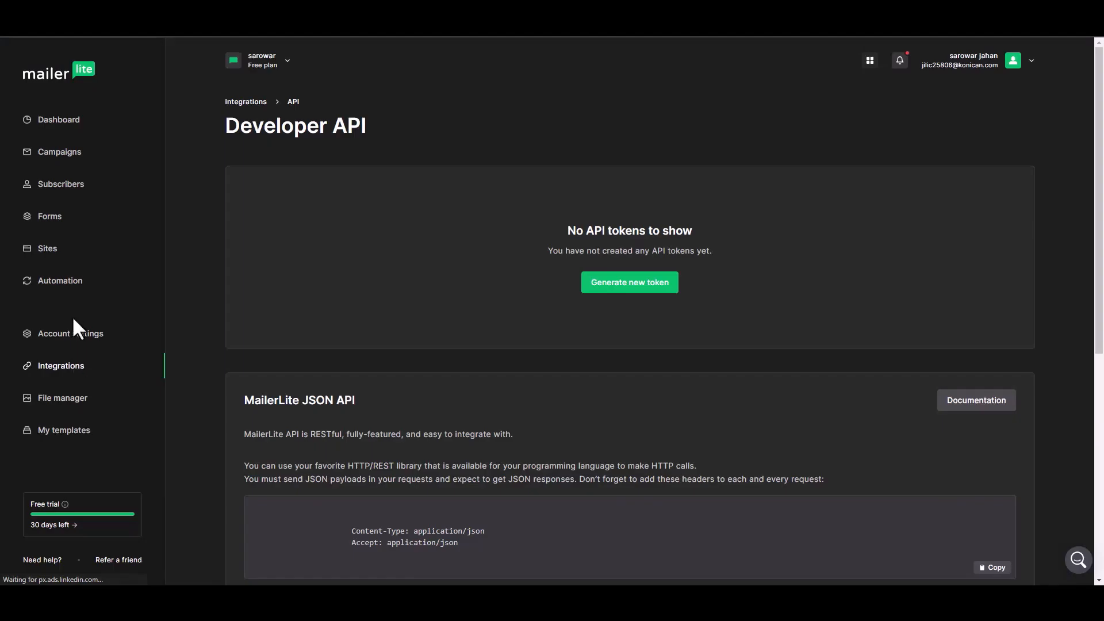
Open the Bit Integrations subscriber's profile from MailerLite Subscribers and view its details, subscribed via api.
click(60, 184)
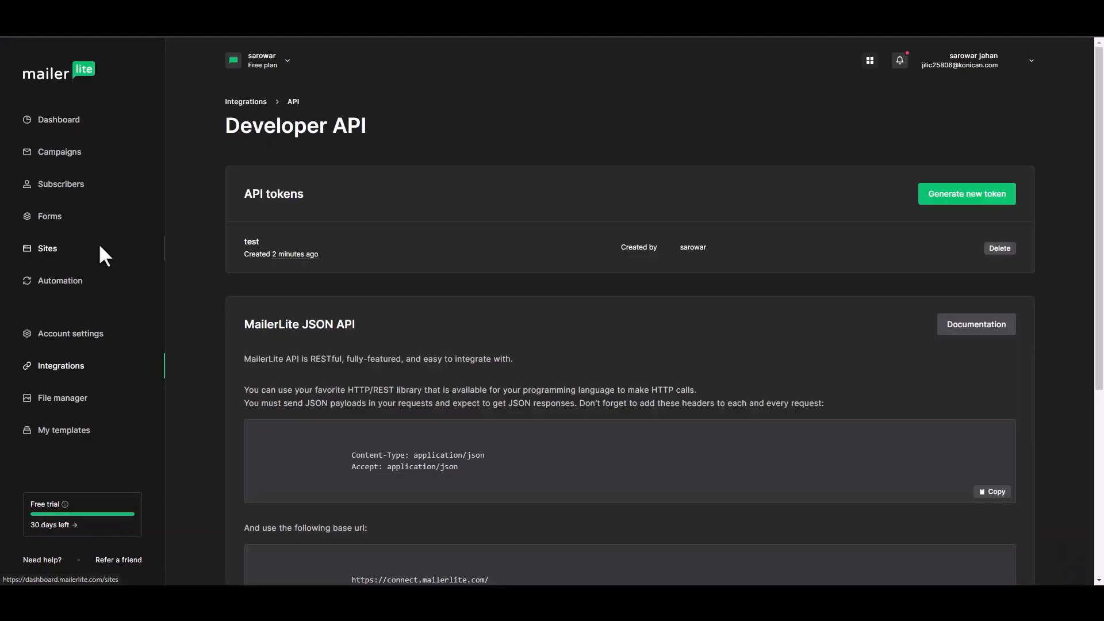
click(69, 196)
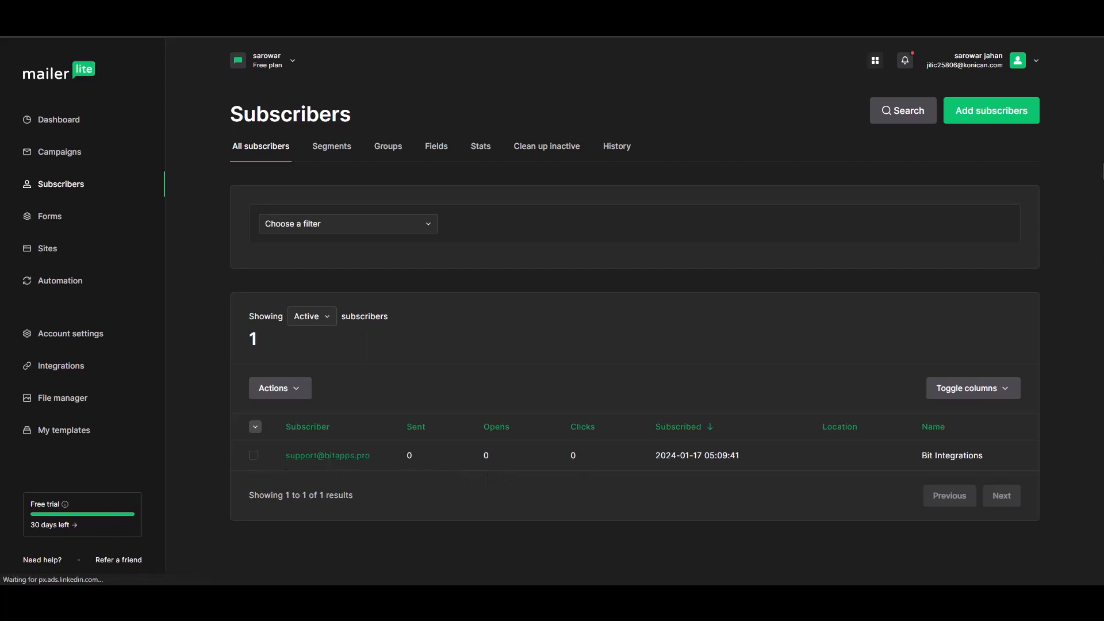
click(358, 457)
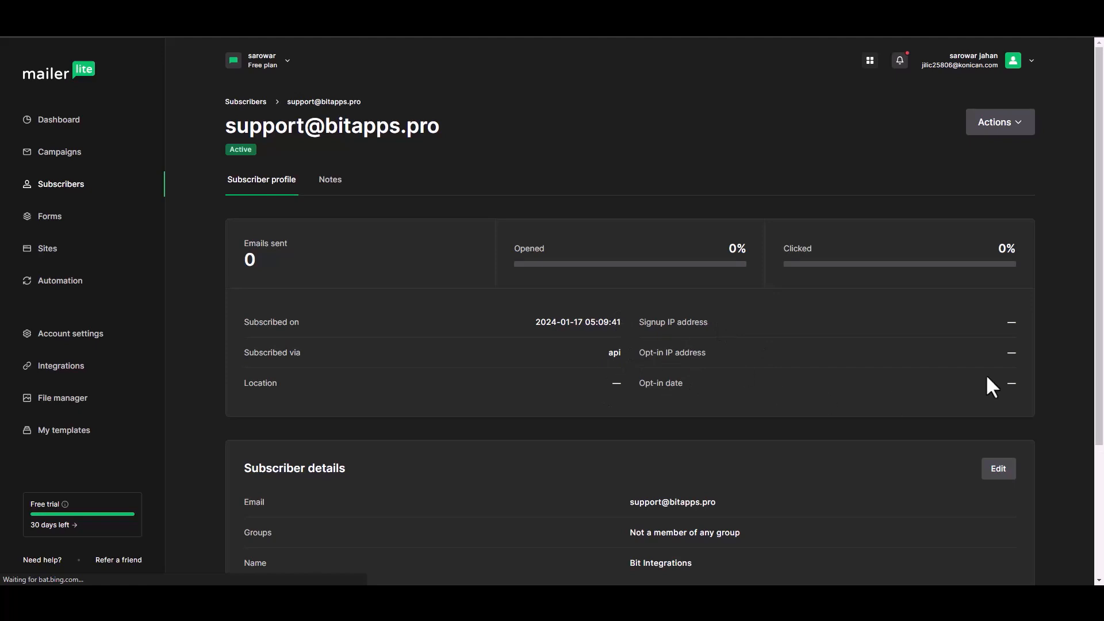
drag(1102, 225, 1096, 342)
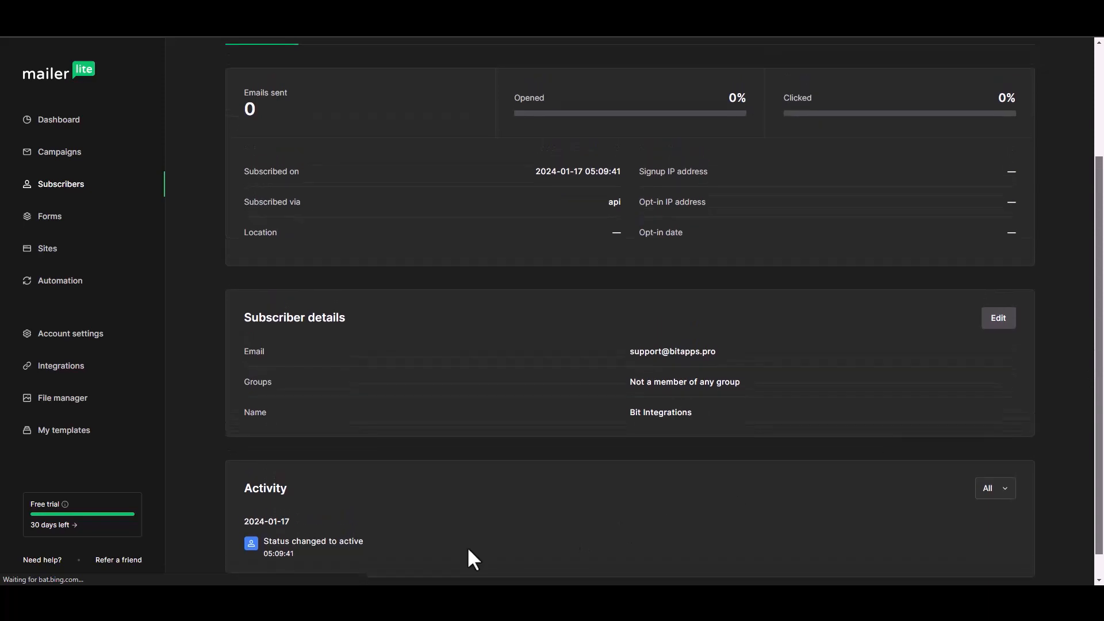